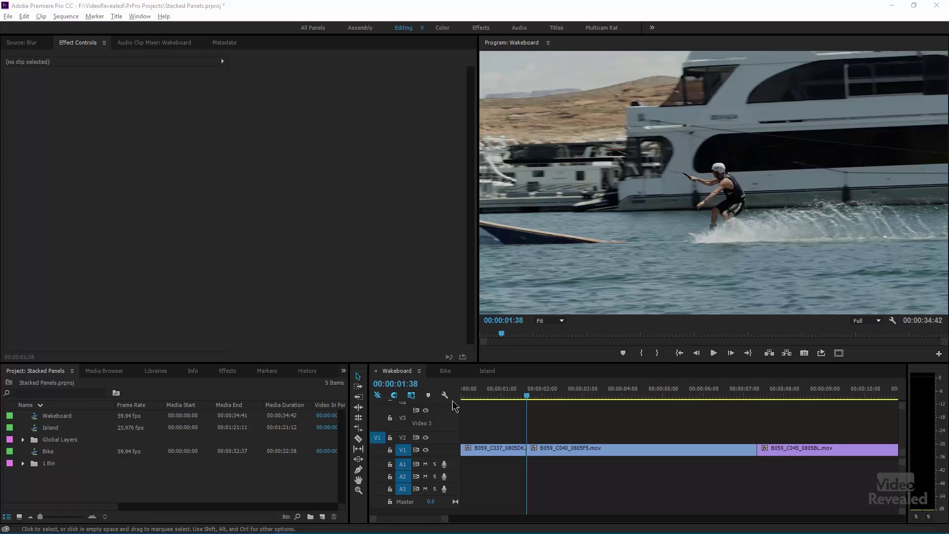
Preview the Wakeboard and Bike footage, ending on the Island sequence
left_click(429, 374)
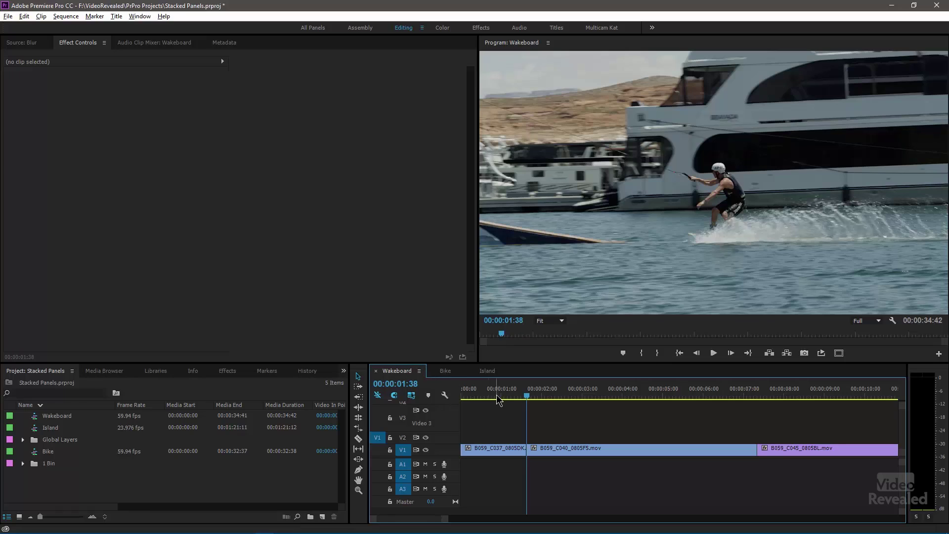
left_click_drag(498, 399, 546, 396)
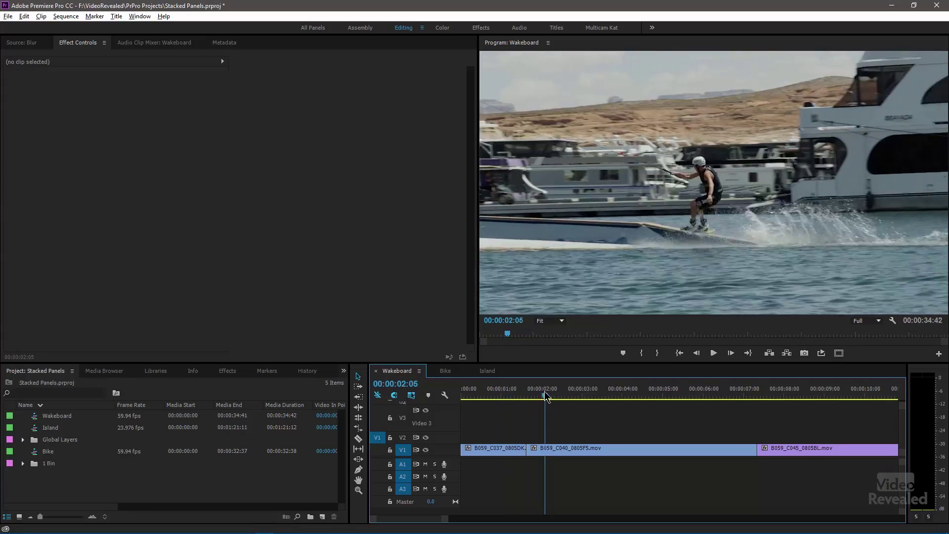
left_click(447, 371)
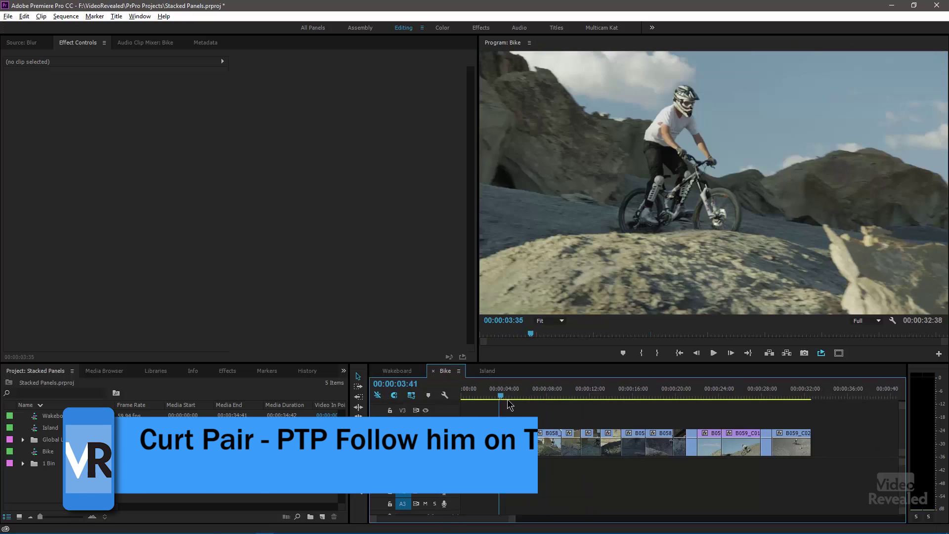
mouse_move(509, 405)
left_mouse_down()
mouse_move(561, 398)
mouse_move(514, 399)
mouse_move(540, 415)
mouse_move(553, 399)
mouse_move(524, 398)
left_mouse_up()
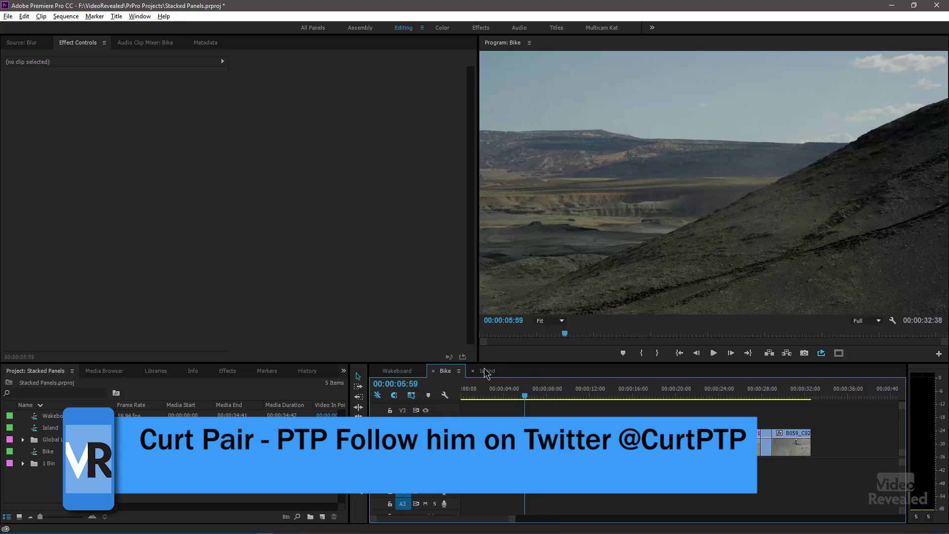
left_click(487, 371)
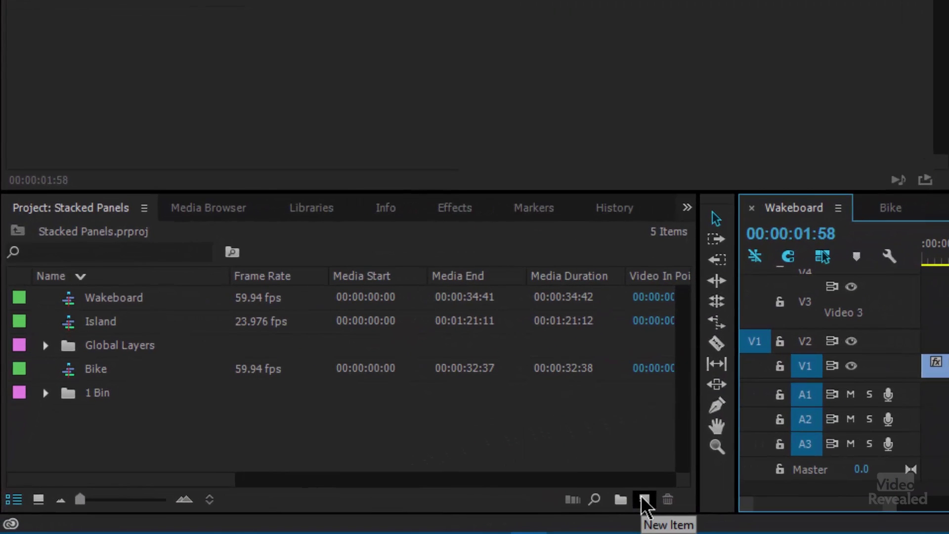
Create an adjustment layer named 'Look' and load it in the Source monitor
left_click(326, 516)
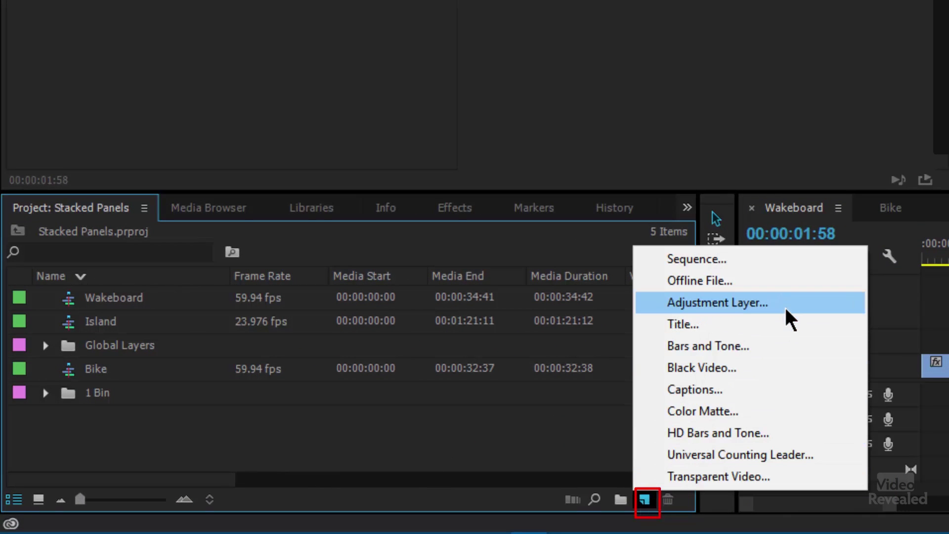
left_click(785, 305)
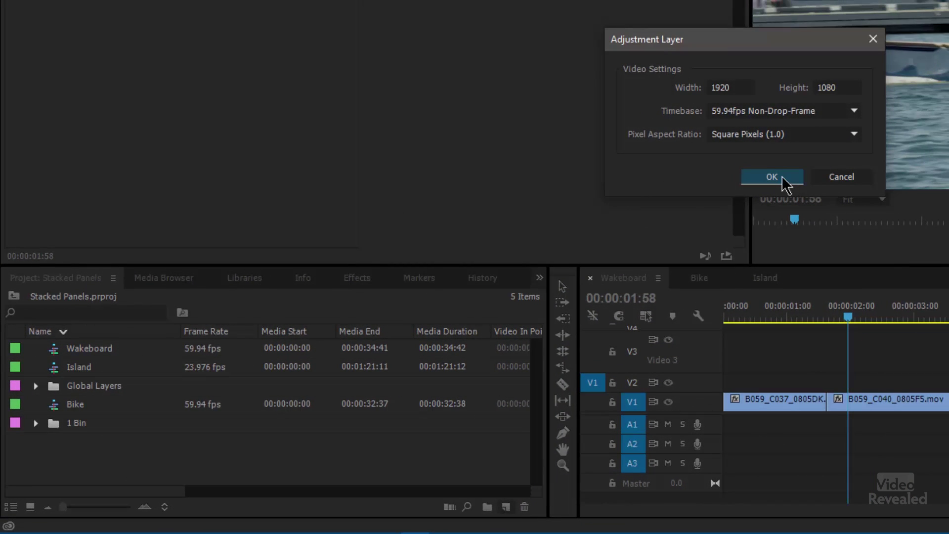
left_click(781, 176)
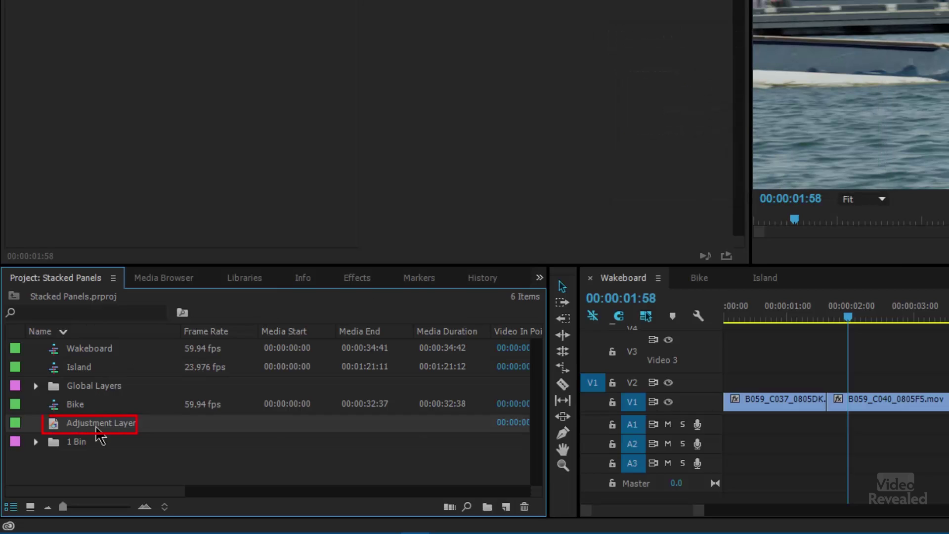
left_click(95, 424)
type("Look")
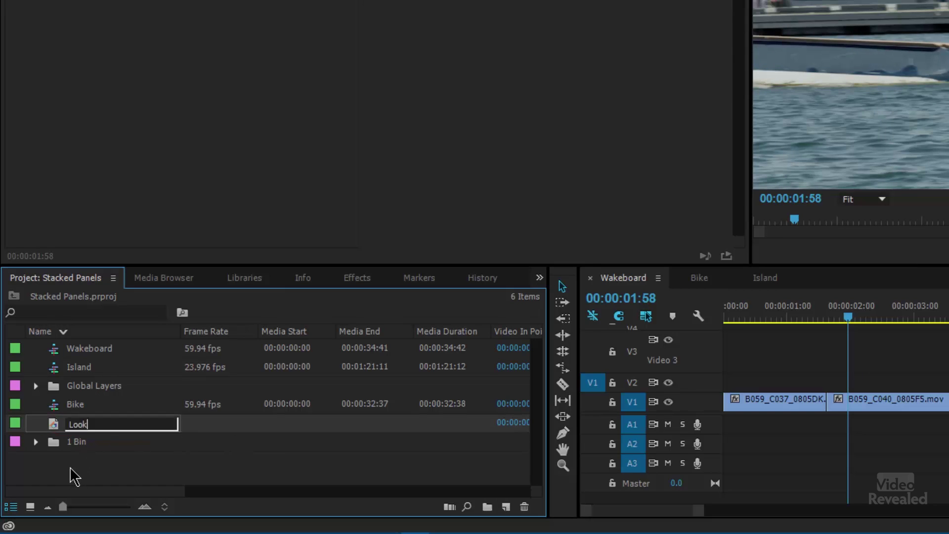
left_click(72, 468)
left_click(54, 425)
double_click(55, 424)
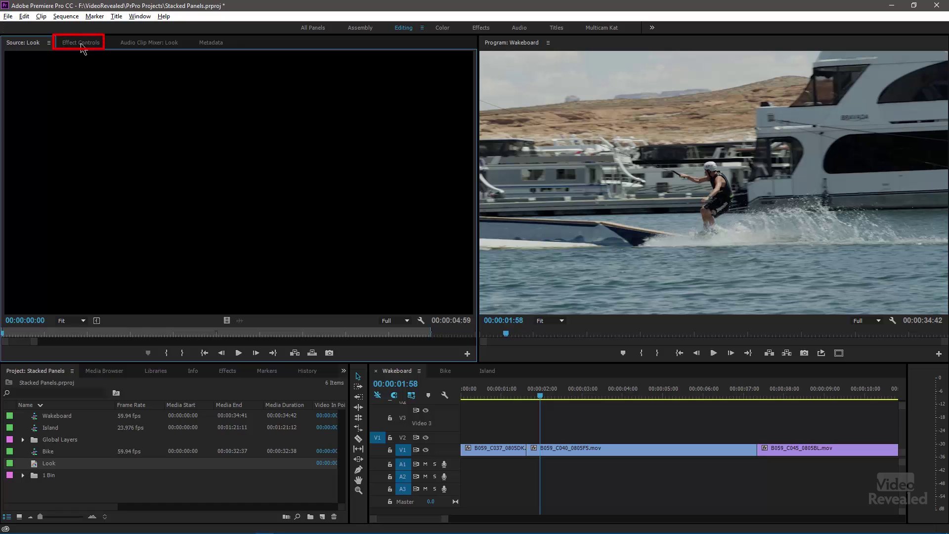
Apply the SpeedLooks Universal preset SL Noir Nouvelle Red to the Master * Look effect controls
left_click(81, 45)
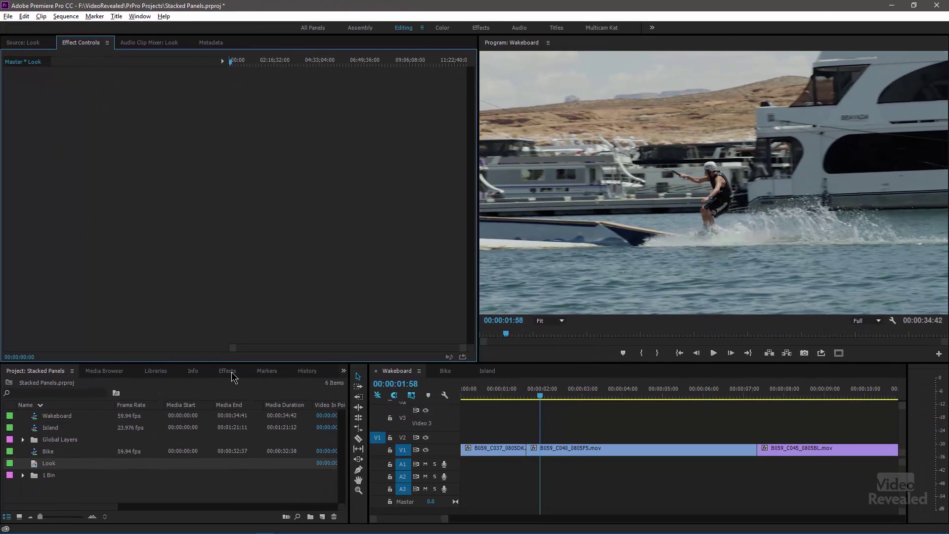
left_click(227, 374)
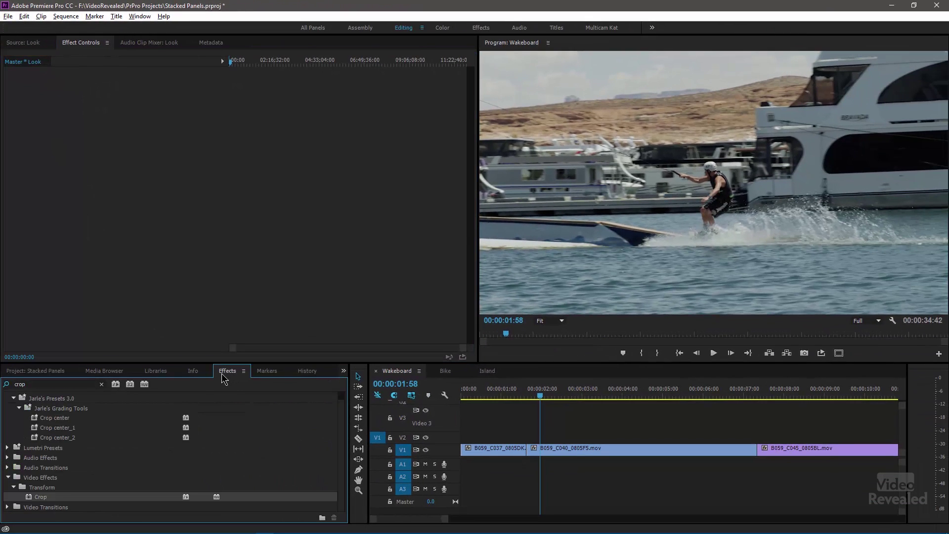
left_click(101, 384)
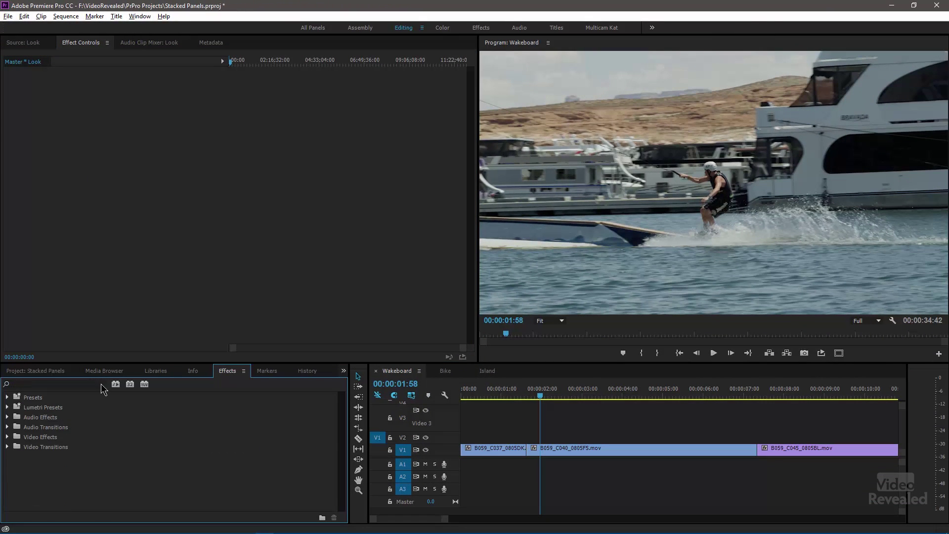
left_click(7, 407)
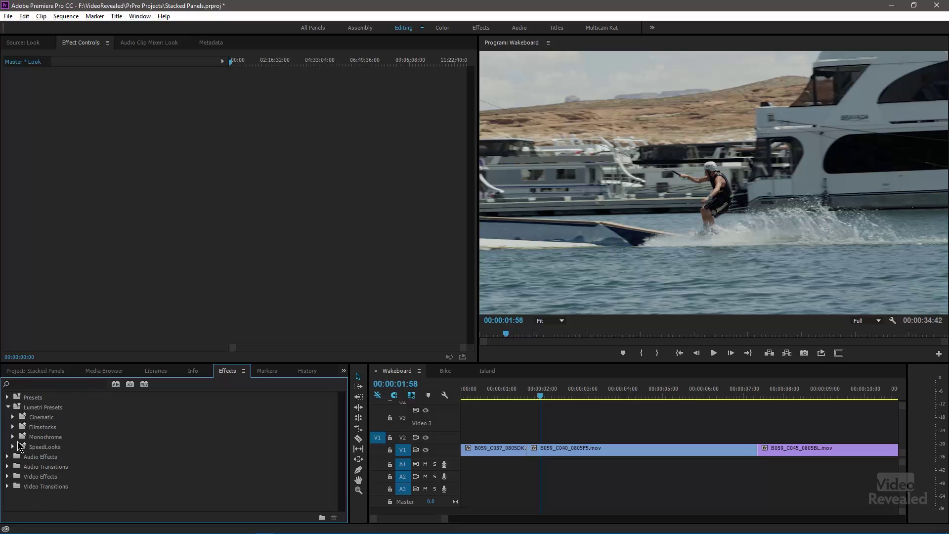
left_click(13, 447)
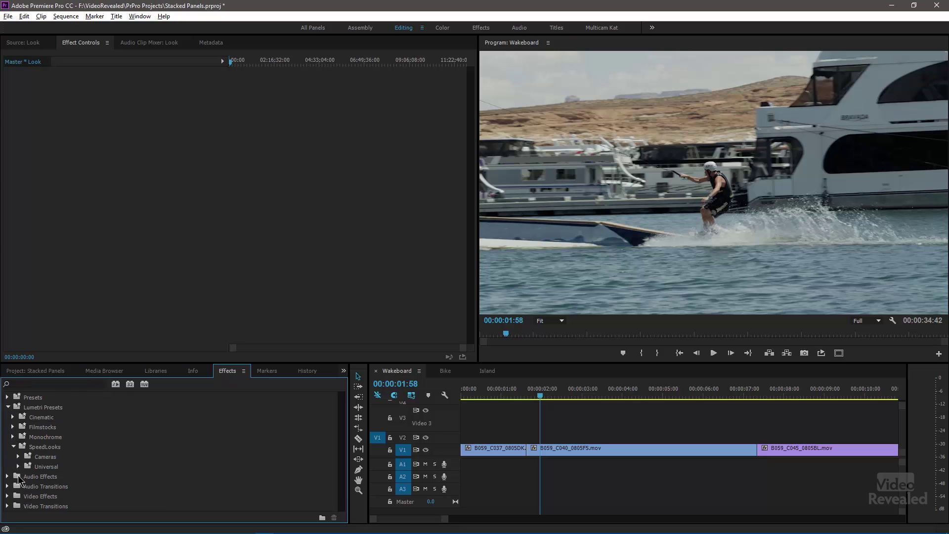
left_click(17, 467)
scroll(74, 451, "down", 2)
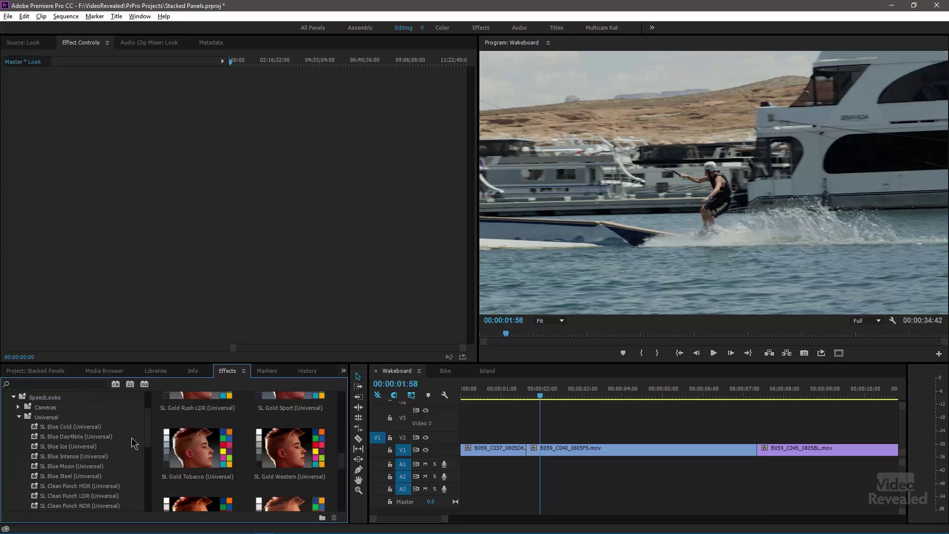
scroll(132, 442, "up", 3)
scroll(183, 443, "down", 5)
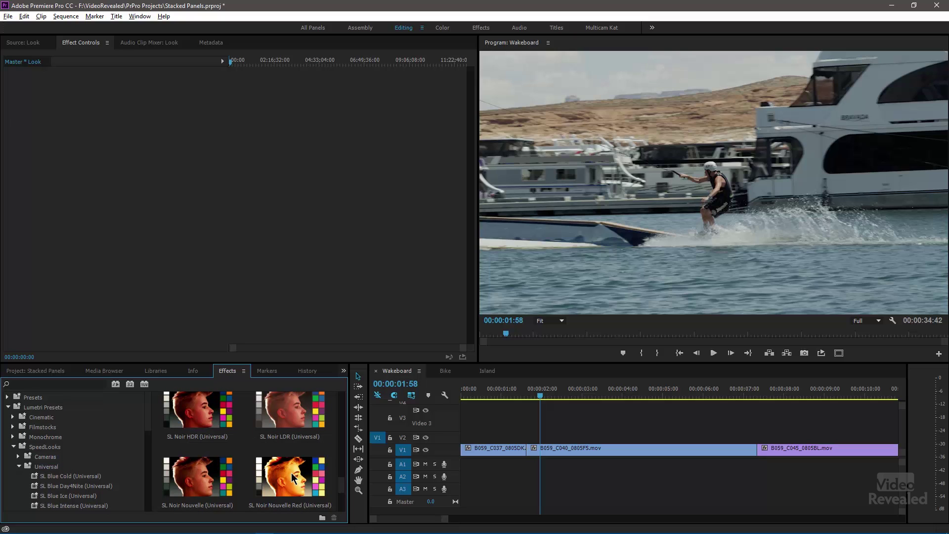
left_click_drag(292, 472, 166, 304)
left_click_drag(111, 237, 114, 214)
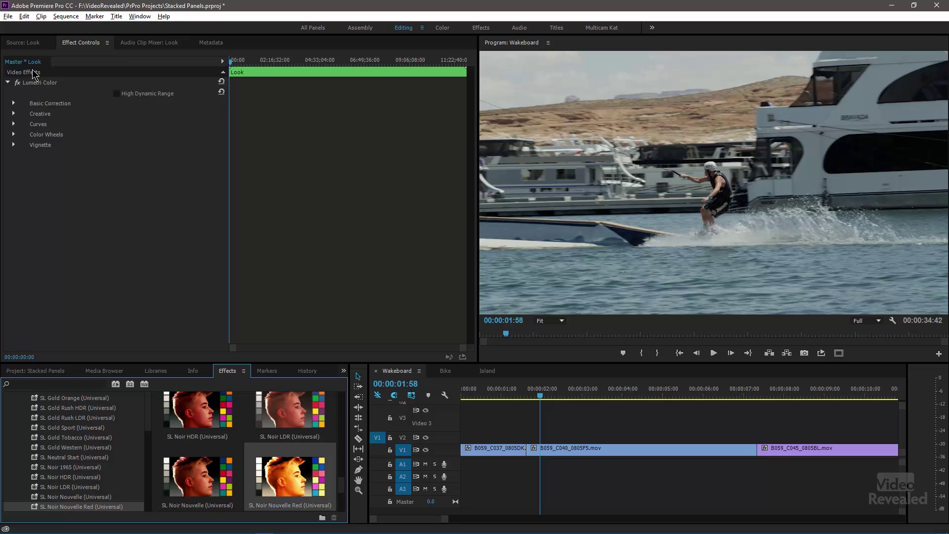
Place Look on V2 of Wakeboard and extend it to the end of the footage
left_click(36, 371)
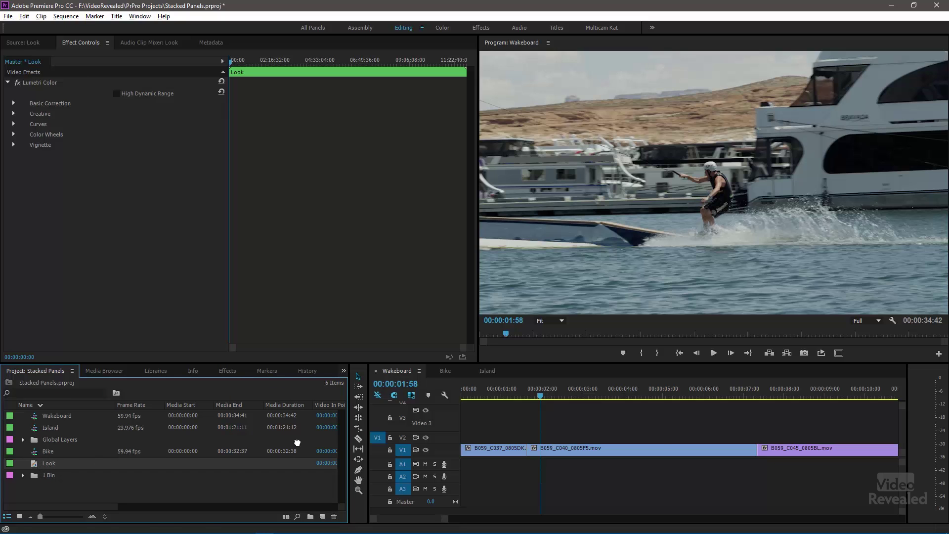
left_click_drag(297, 442, 494, 436)
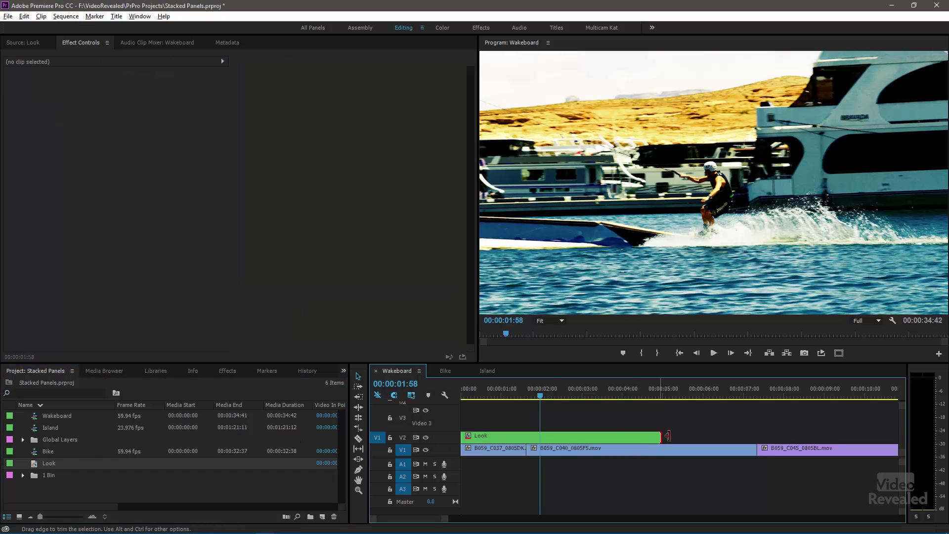
left_click_drag(666, 436, 879, 441)
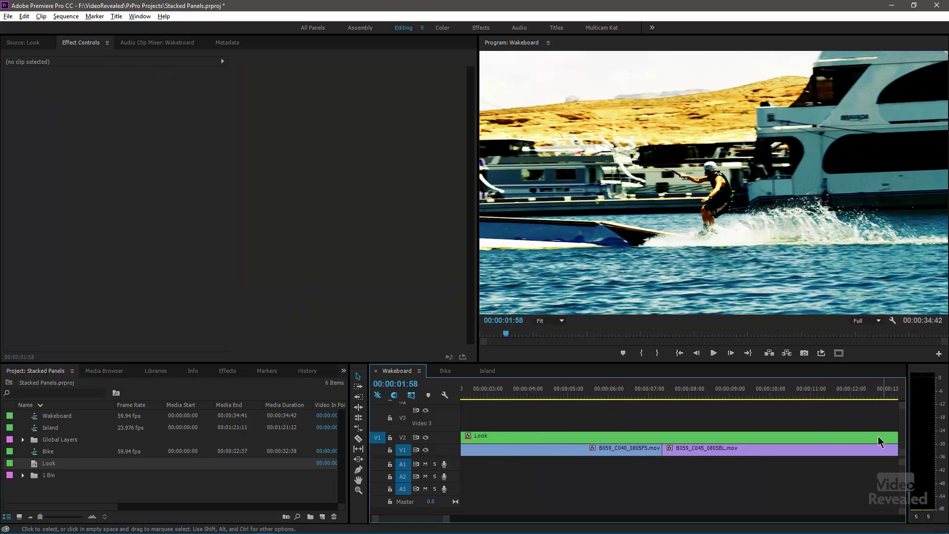
key("backslash")
left_click_drag(583, 438, 810, 437)
Add Look over the Bike and Island footage, then preview the graded Bike sequence
left_click(444, 371)
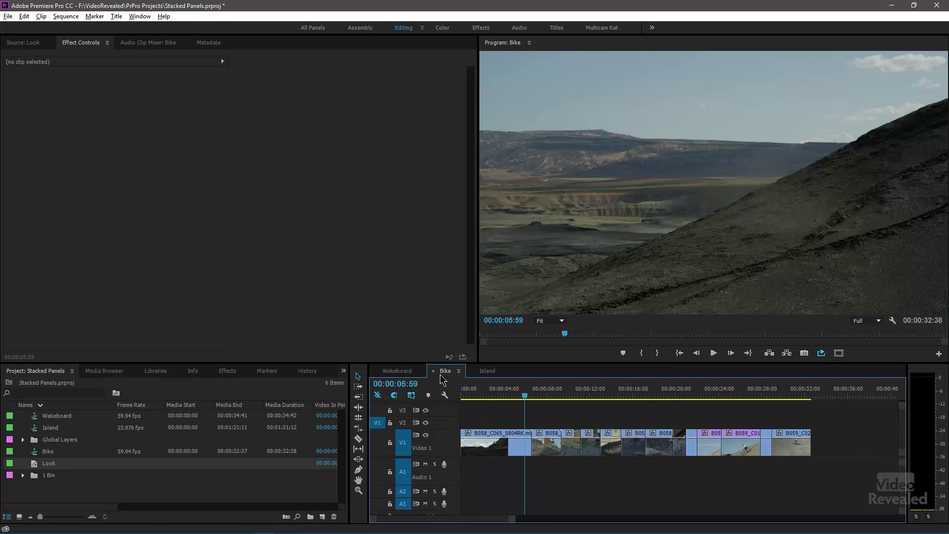
left_click_drag(36, 467, 811, 420)
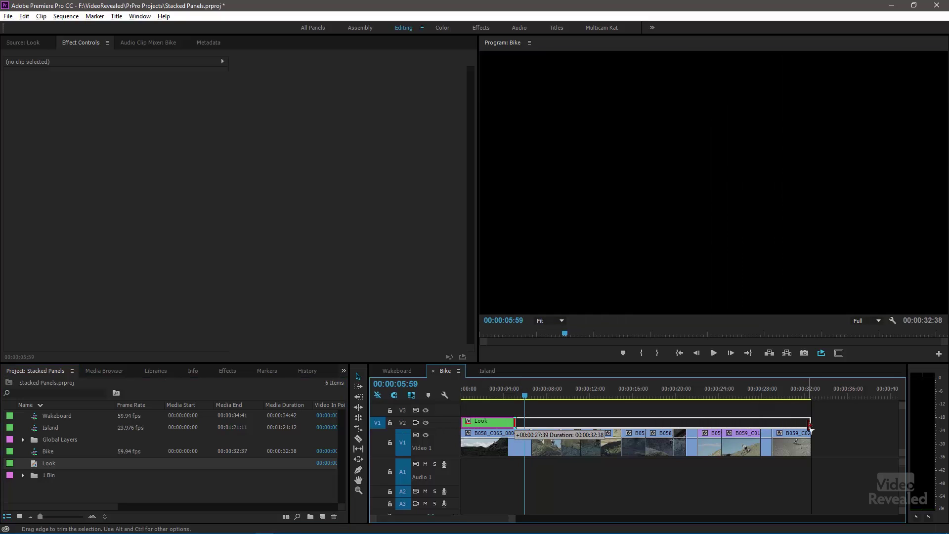
left_click(485, 373)
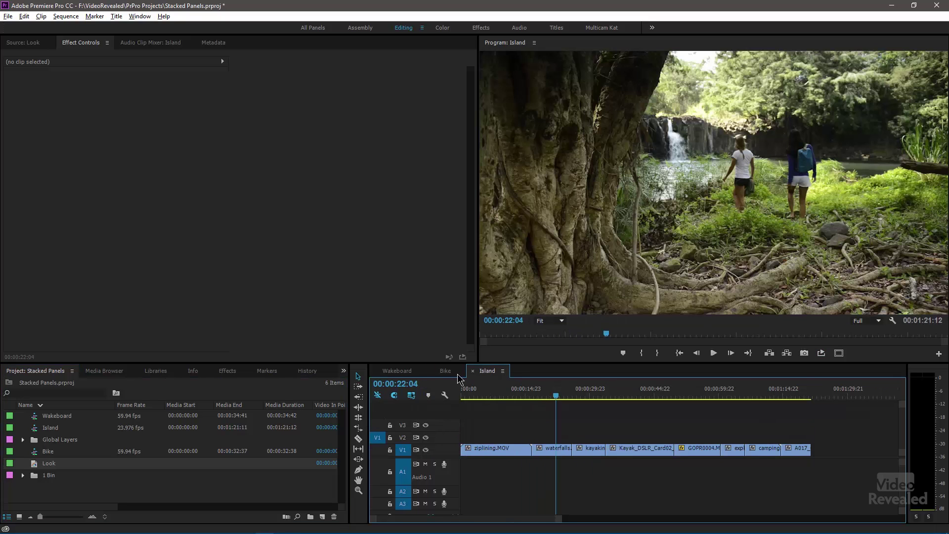
left_click_drag(40, 461, 811, 428)
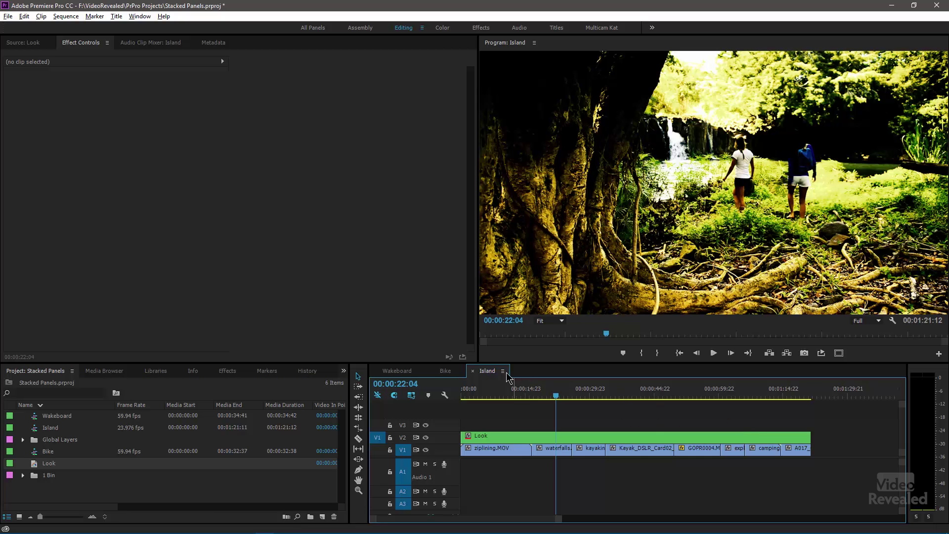
left_click(447, 373)
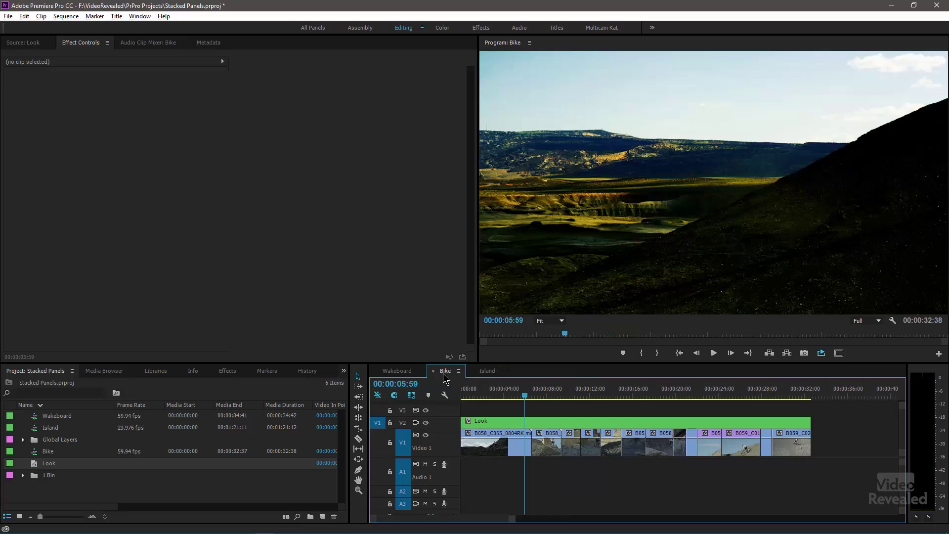
left_click_drag(546, 391, 550, 392)
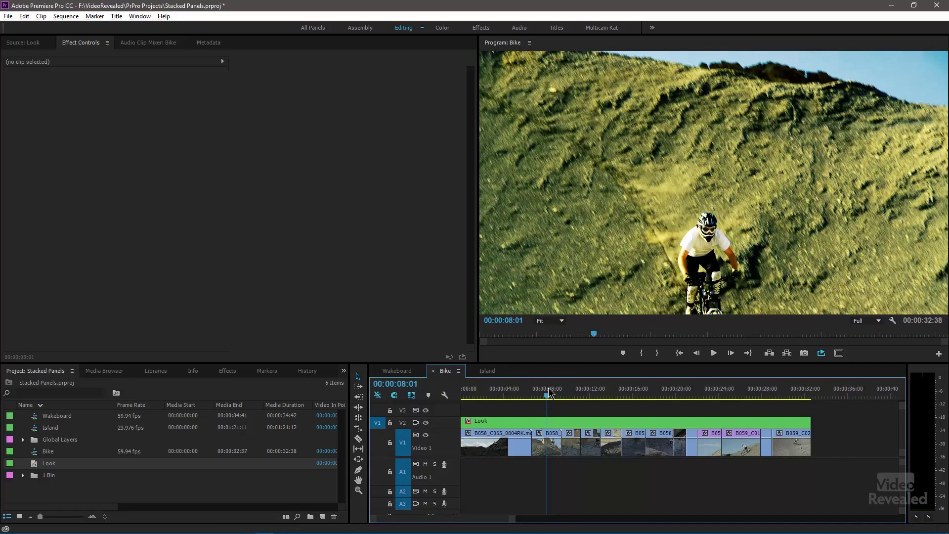
left_click(404, 371)
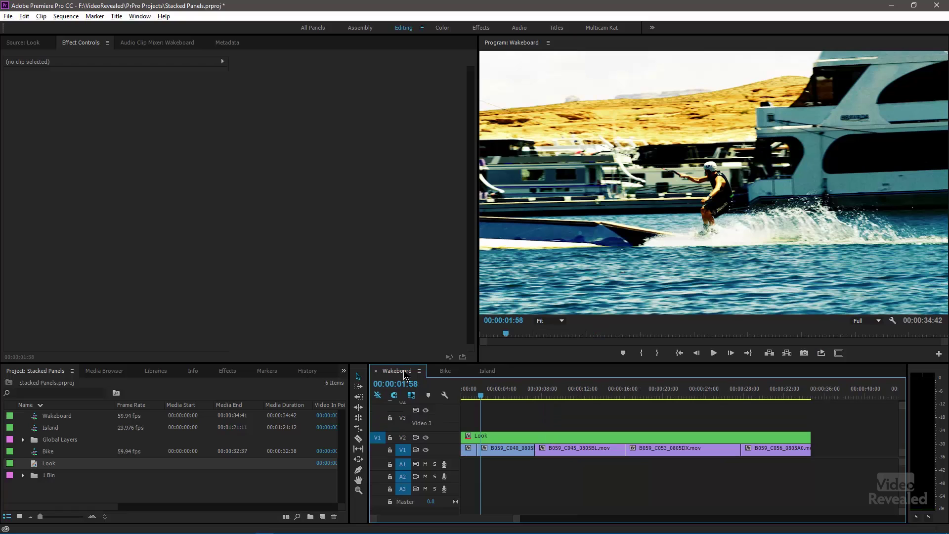
Select Look in Wakeboard, save the project, and show Master * Look in the Color workspace
left_click(496, 439)
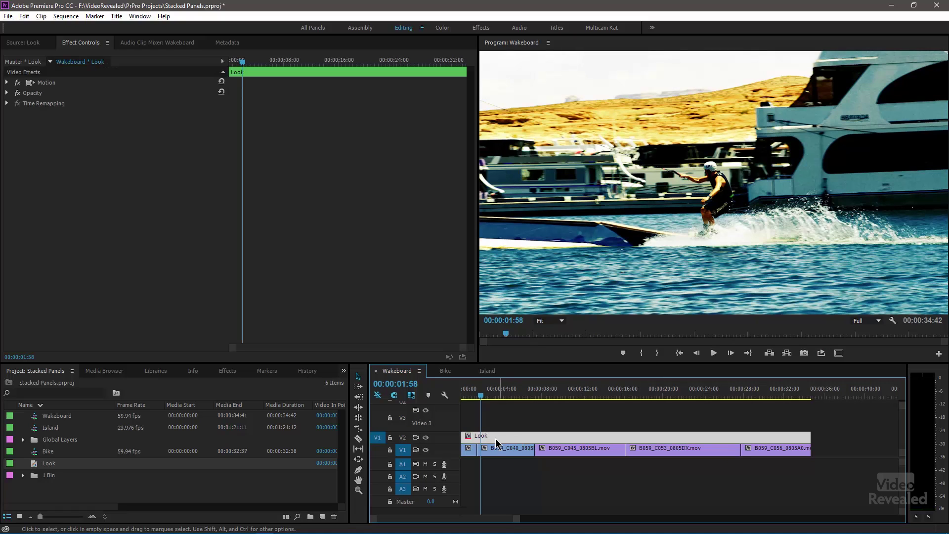
key("ctrl+s")
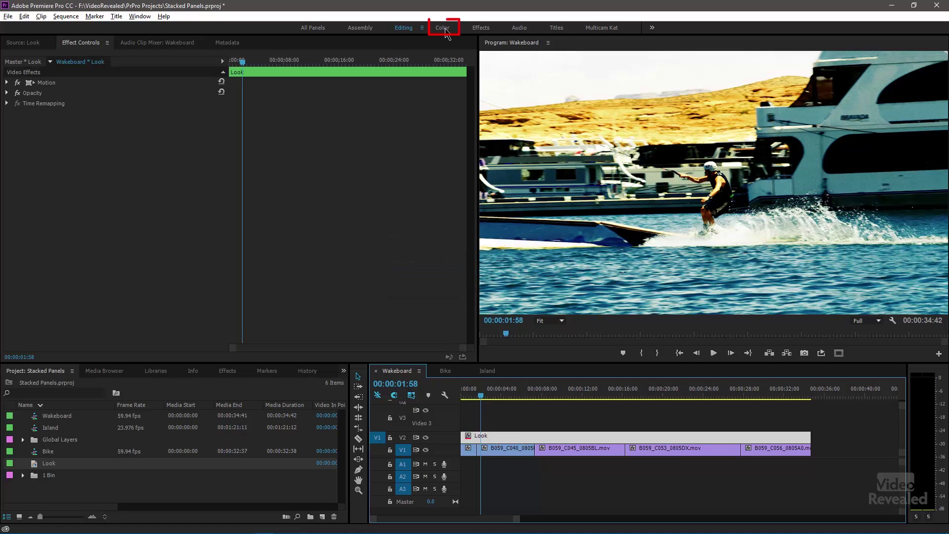
left_click(445, 28)
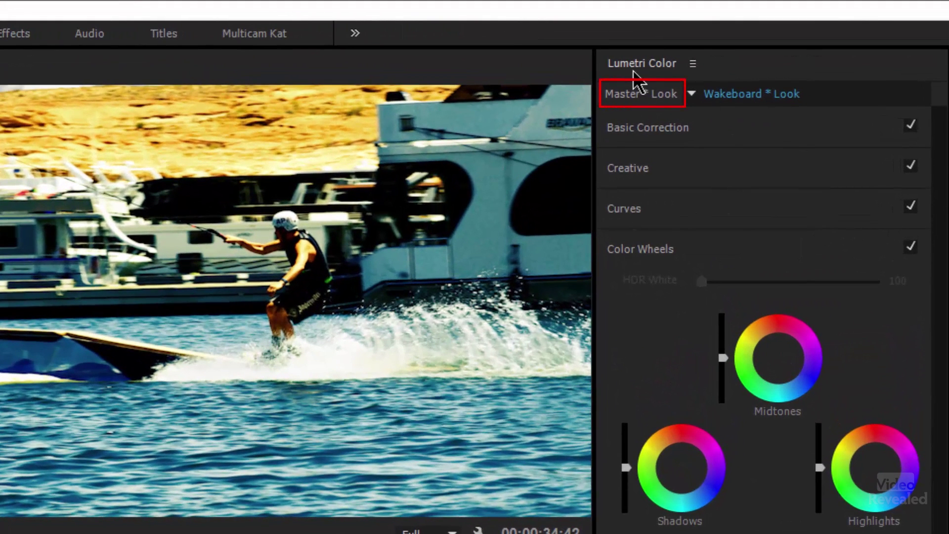
left_click(637, 99)
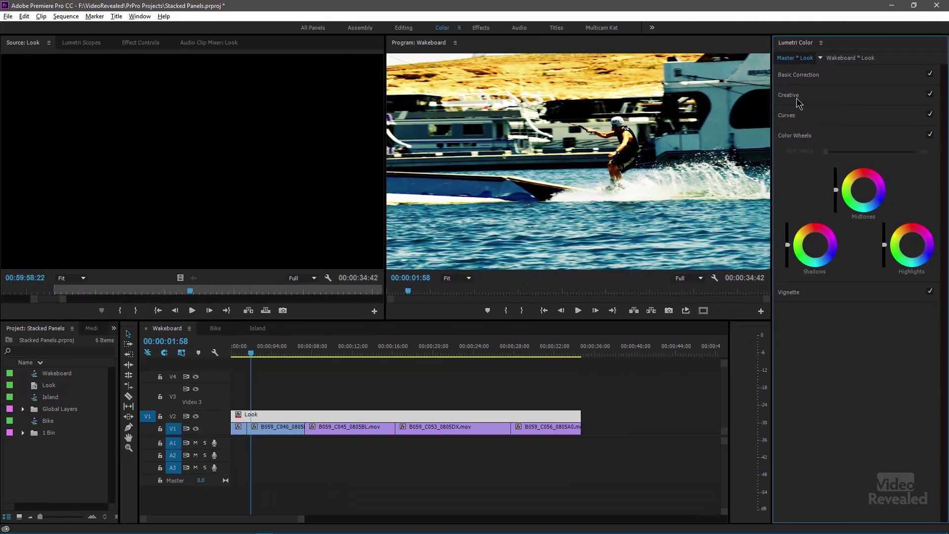
Strongly desaturate the shared Look layer and compare the Bike and Island sequences
left_click(794, 95)
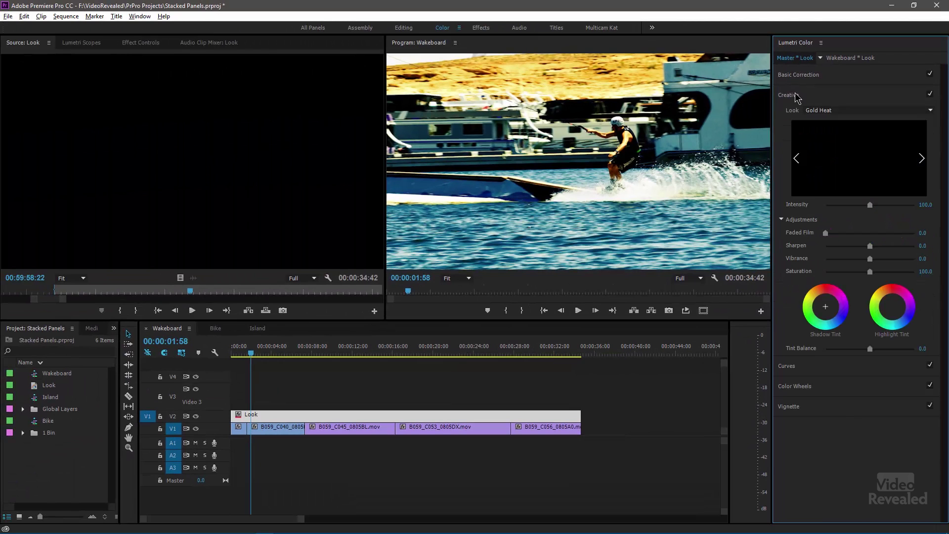
left_click_drag(869, 271, 834, 270)
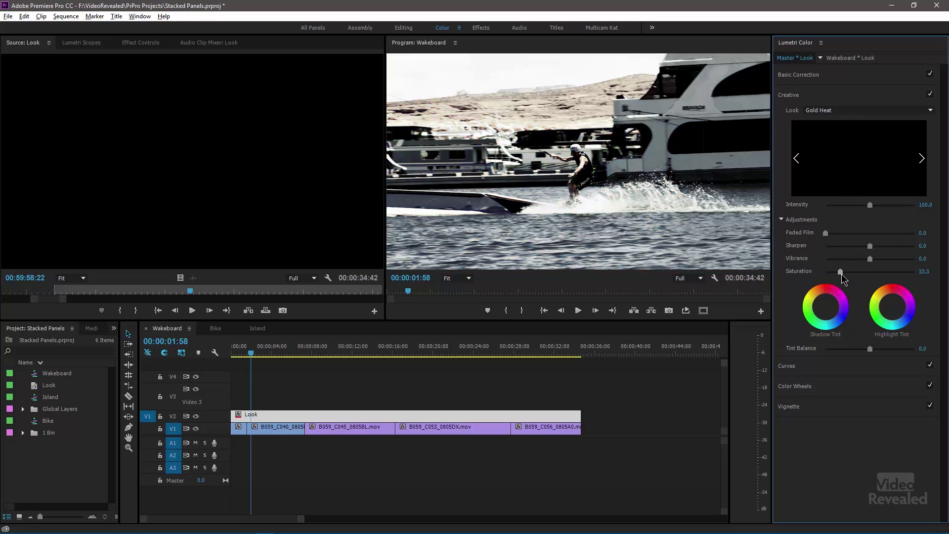
left_click(216, 329)
left_click(258, 328)
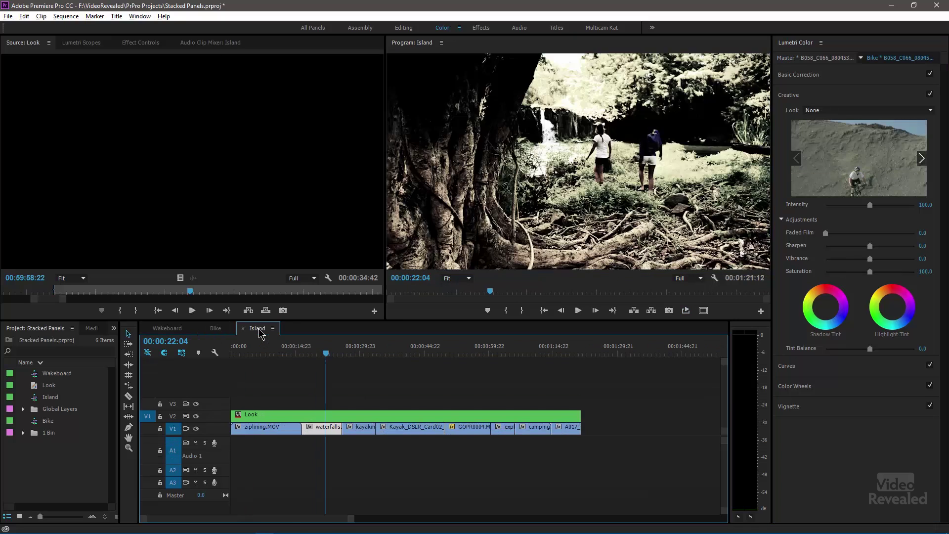
left_click(216, 329)
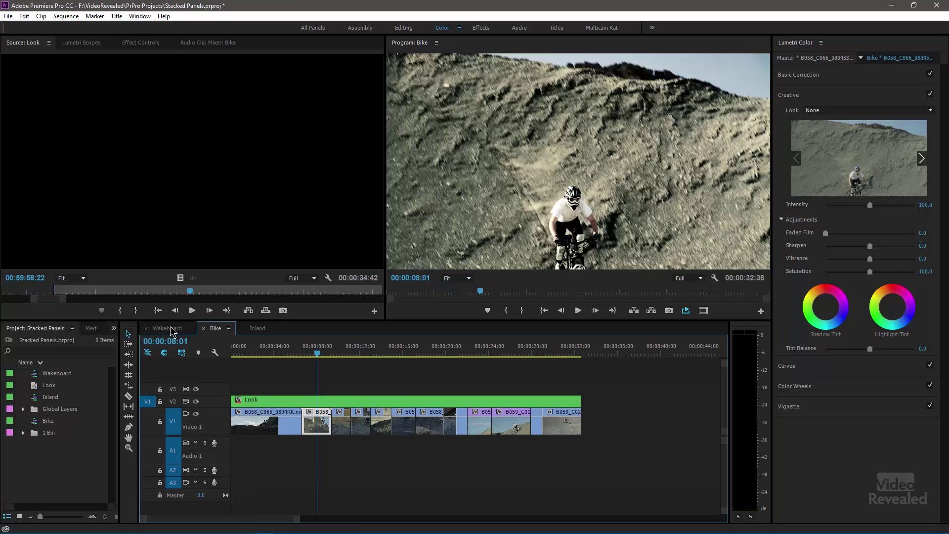
left_click(168, 329)
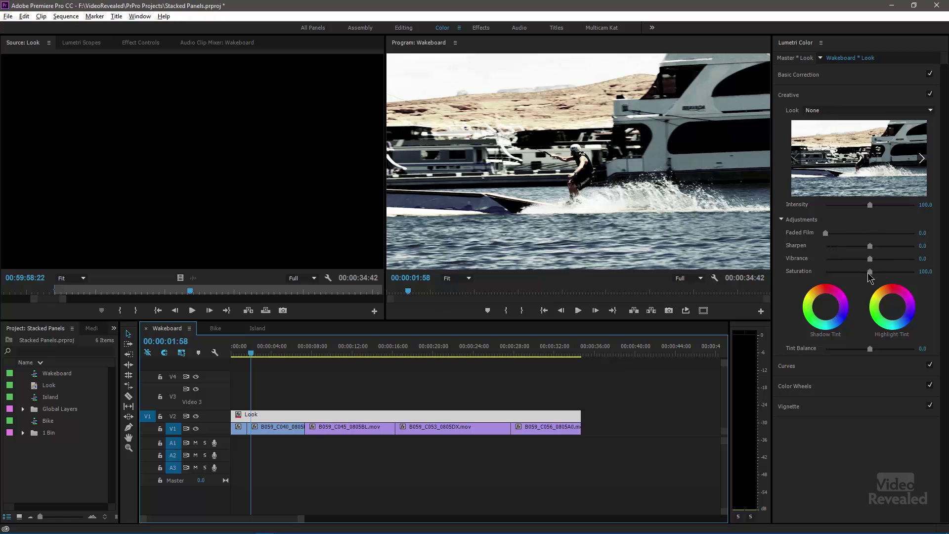
Raise Master * Look saturation to 177.8, check all sequences, then place Crop on V3
left_click(803, 58)
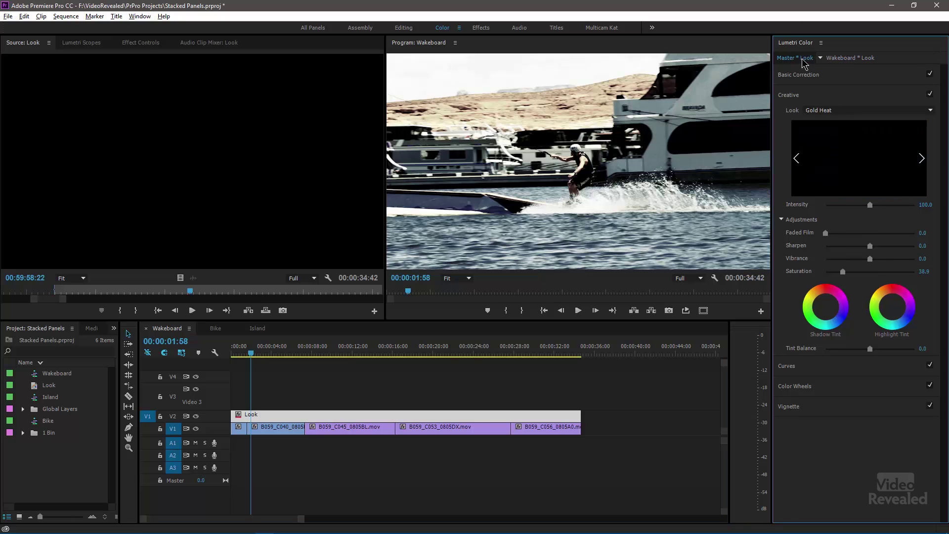
left_click_drag(895, 272, 904, 272)
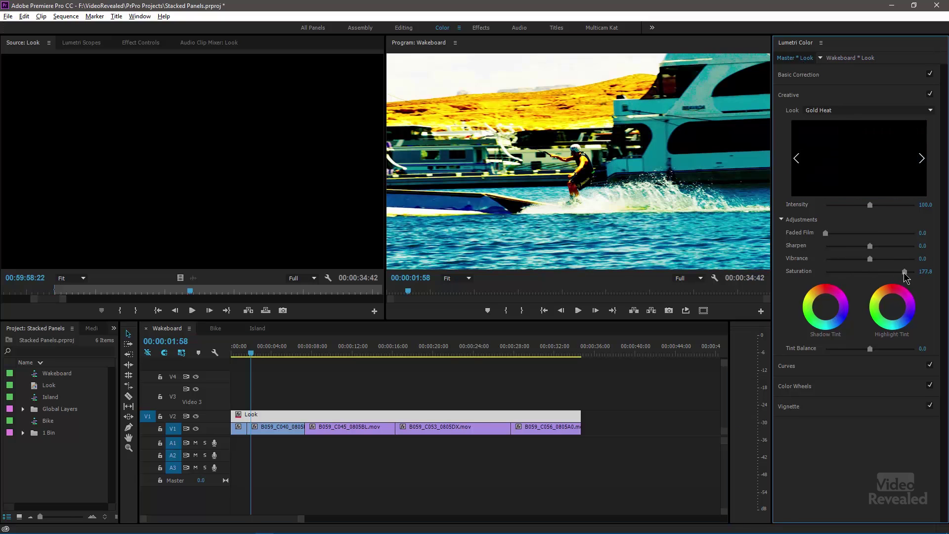
left_click(209, 330)
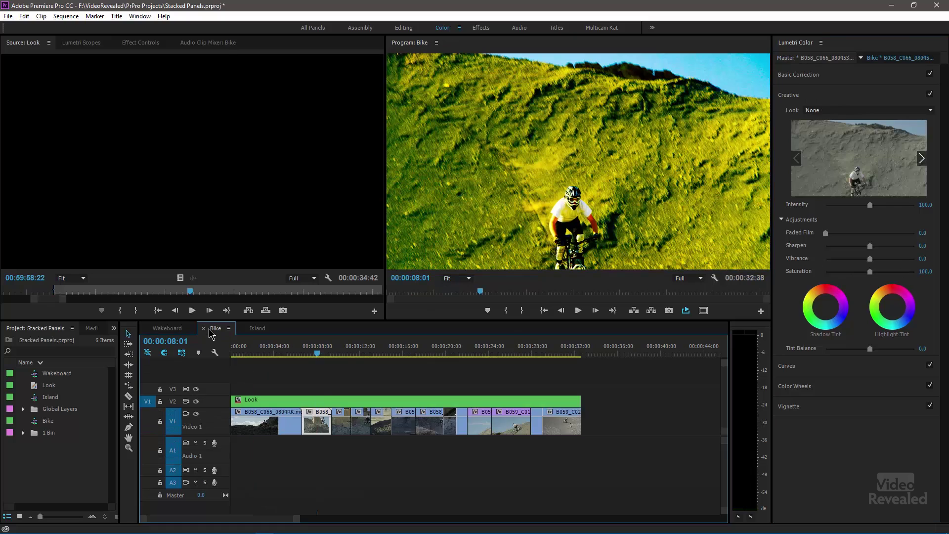
left_click(256, 331)
left_click(216, 329)
left_click(168, 329)
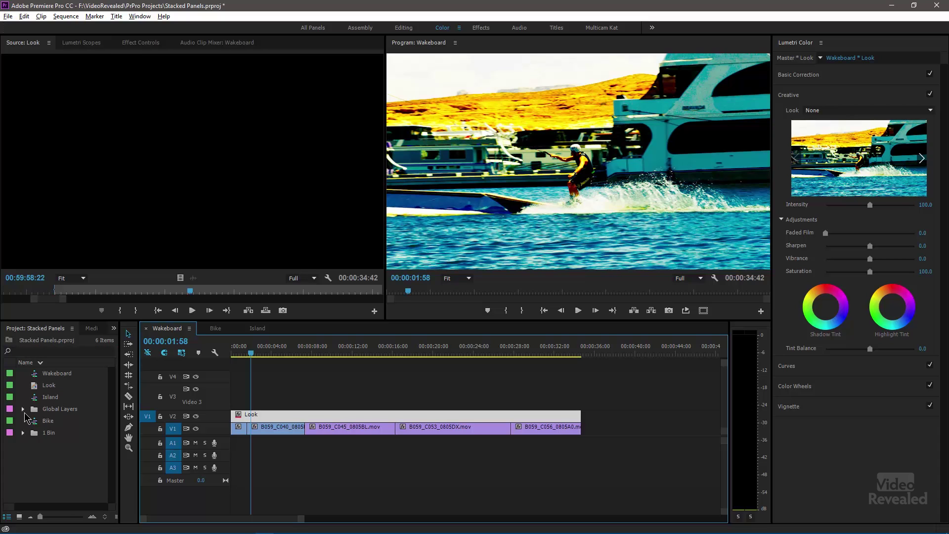
left_click(23, 409)
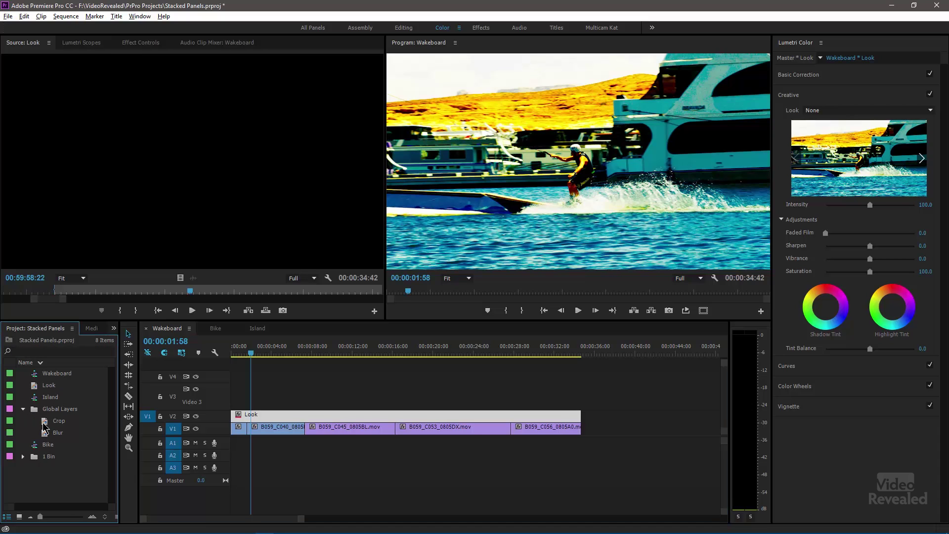
left_click_drag(44, 424, 206, 395)
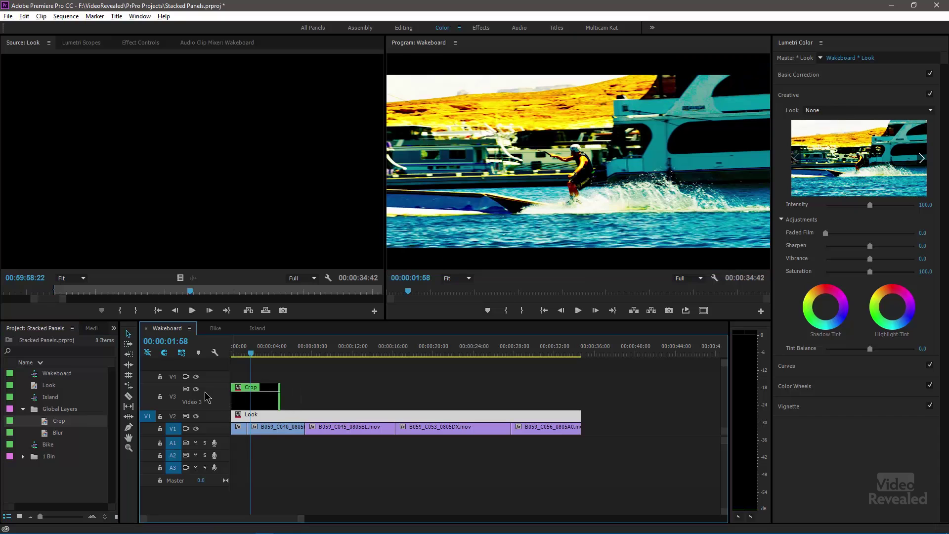
Extend Crop to Wakeboard's end and add it to V3 in Bike and Island
double_click(207, 396)
left_click_drag(279, 403, 581, 398)
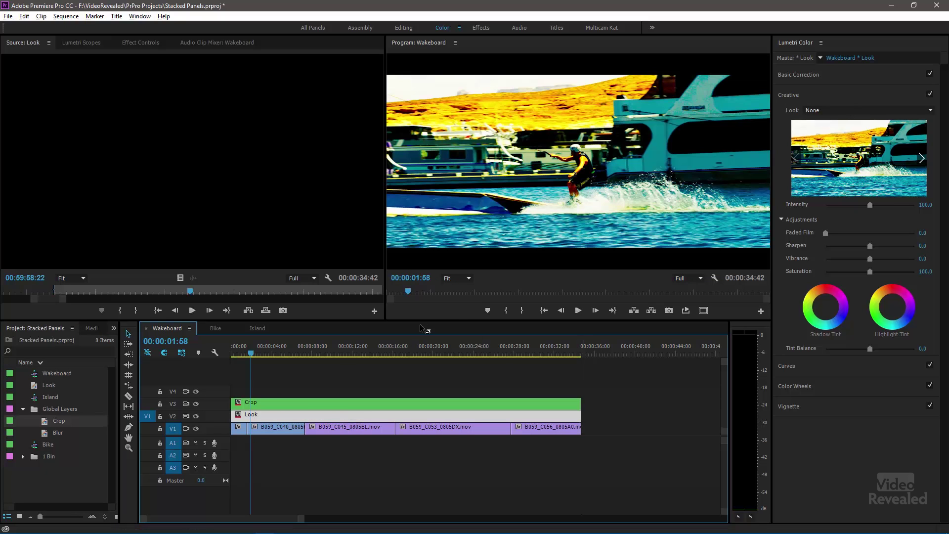
left_click(215, 328)
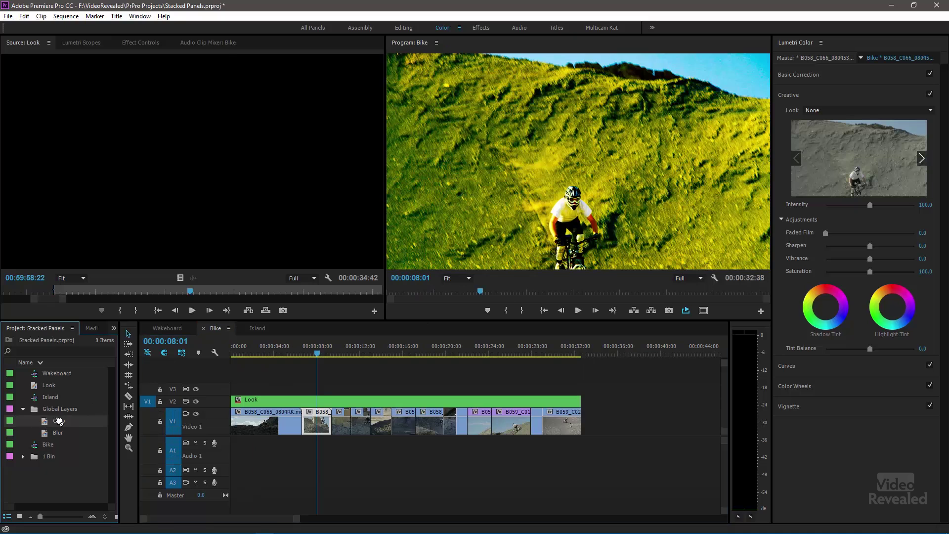
left_click_drag(59, 420, 575, 390)
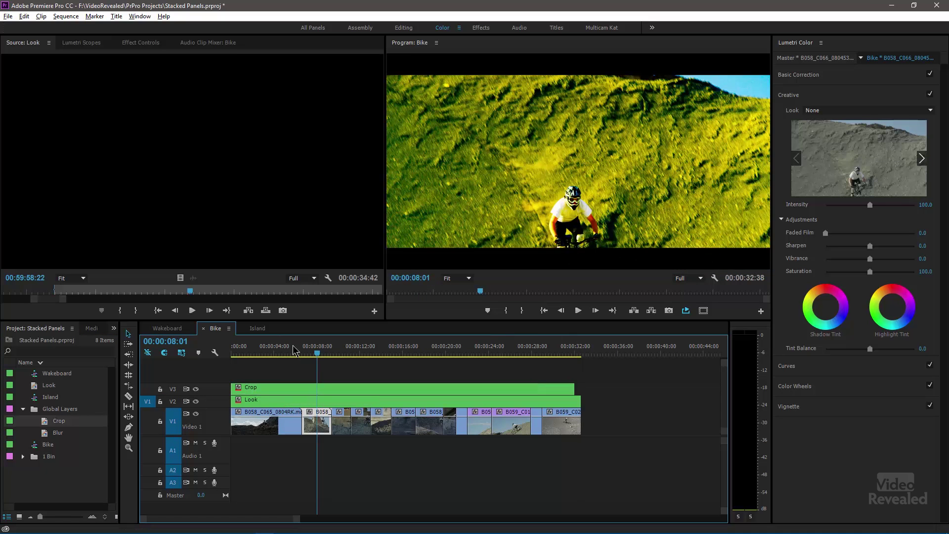
left_click(256, 329)
left_click_drag(41, 425, 581, 402)
Move the Island playhead to the kayaking shot and select the Look layer
left_click(374, 354)
mouse_move(377, 354)
left_mouse_down()
mouse_move(394, 360)
mouse_move(364, 360)
left_mouse_up()
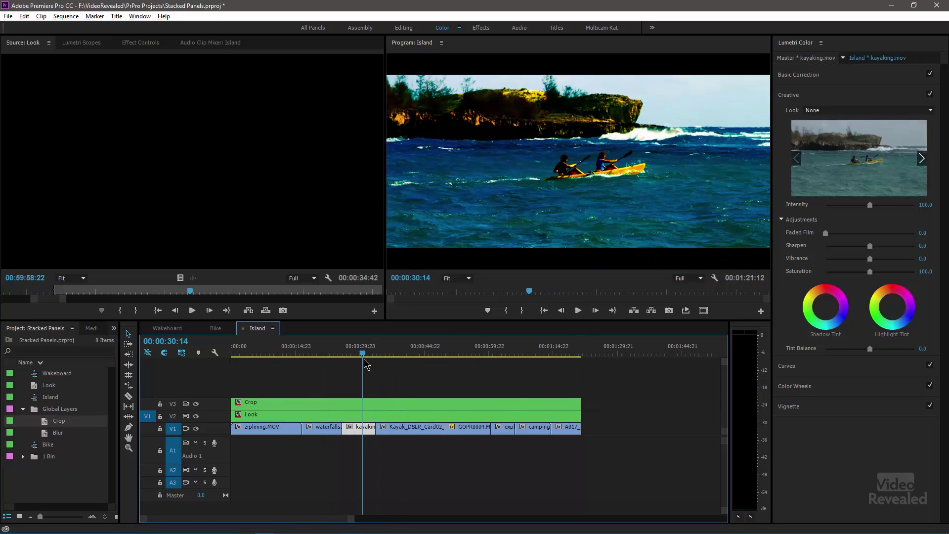
left_click(314, 415)
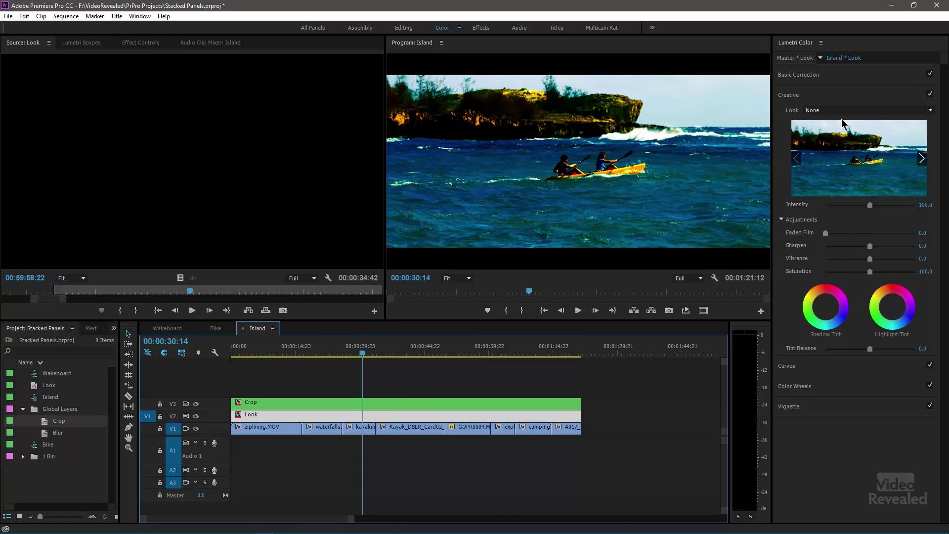
Drop Master * Look saturation to 40 and check the muted Bike and Wakeboard results
left_click(799, 59)
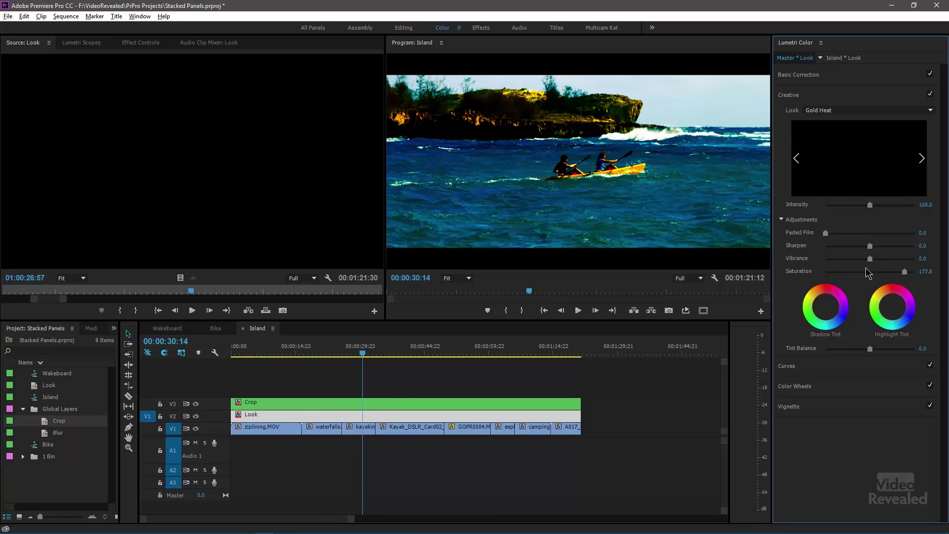
left_click_drag(845, 271, 840, 273)
left_click(215, 328)
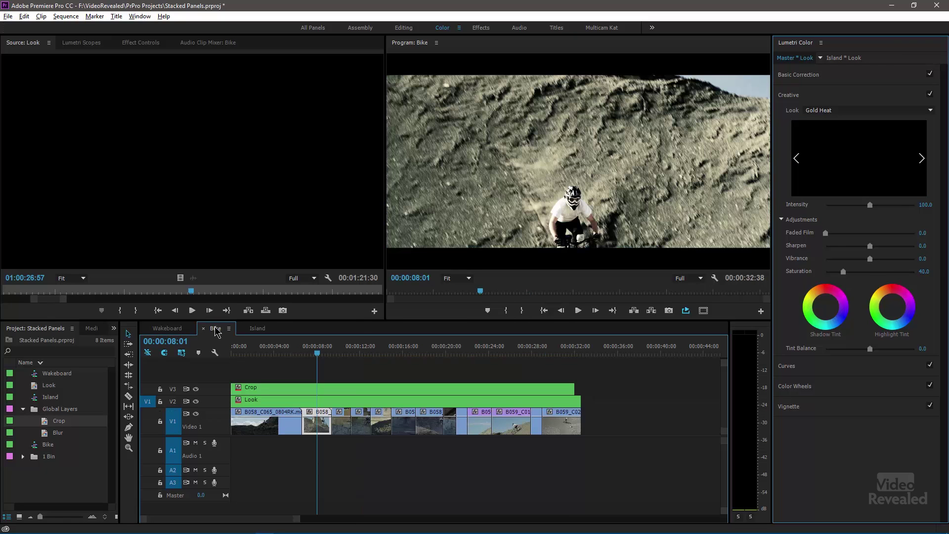
left_click(168, 329)
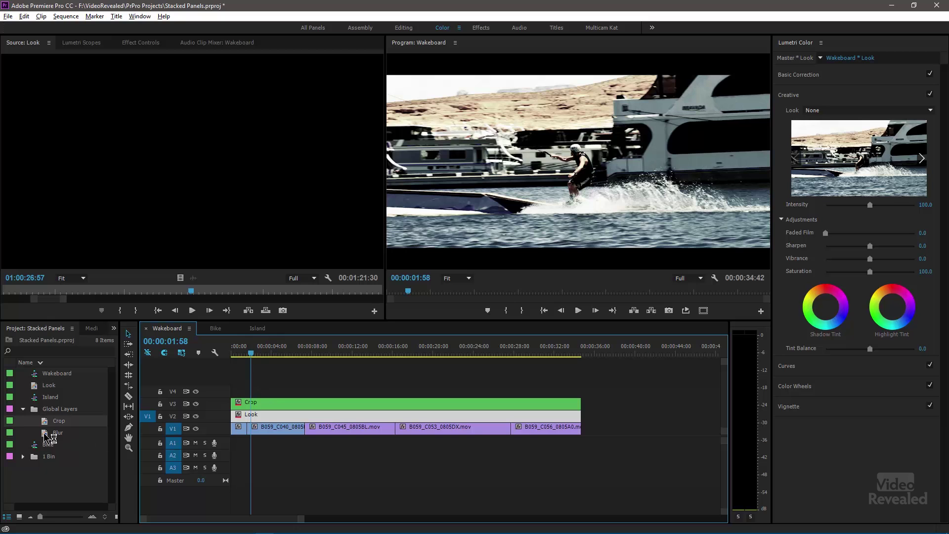
Put a short Blur clip at the start of Wakeboard's V4 and return to Editing
left_click_drag(58, 433, 243, 394)
left_click_drag(249, 353, 291, 356)
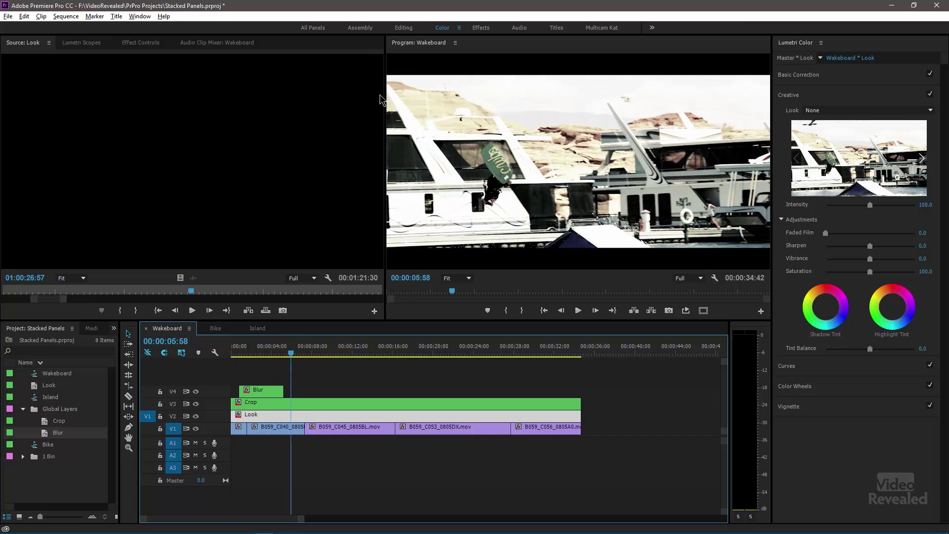
left_click(404, 29)
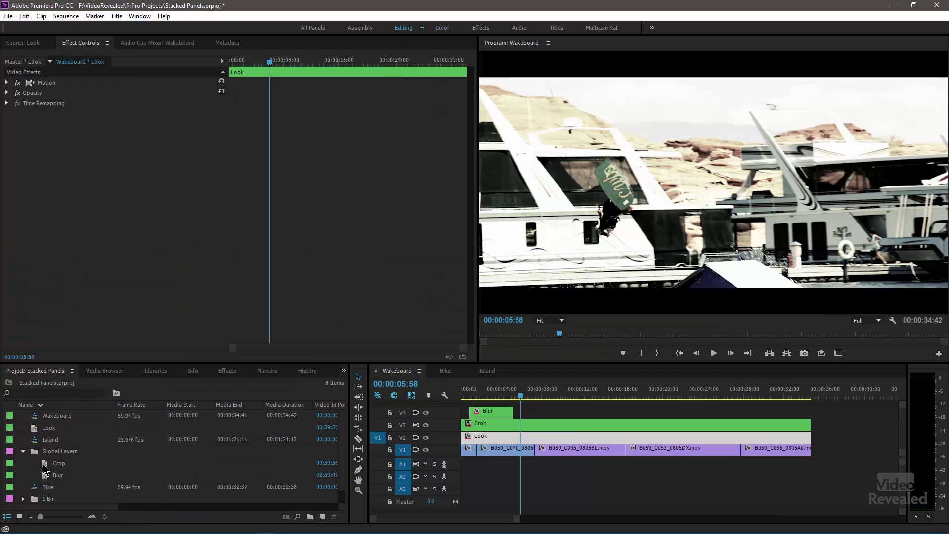
Inspect the Crop layer's effect settings, search effects for 'crop', and scrub Wakeboard to preview
double_click(44, 465)
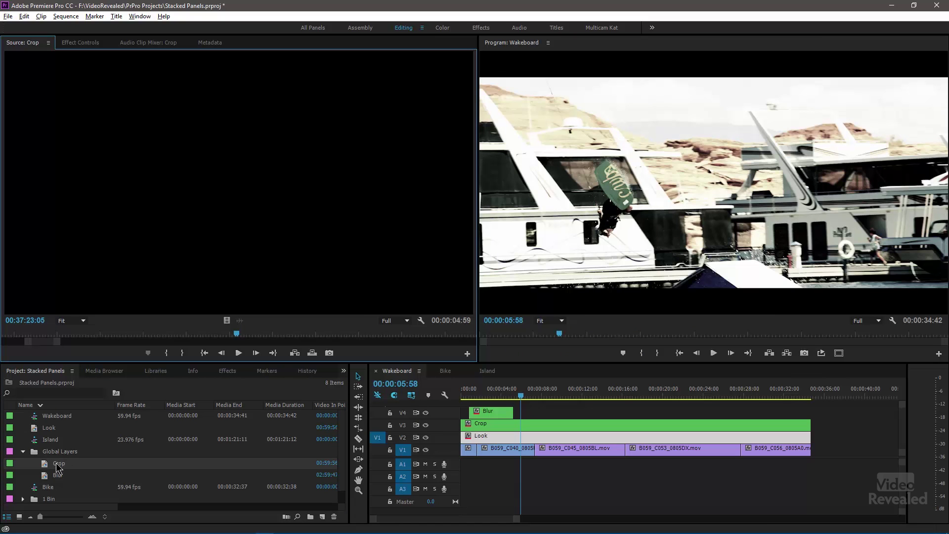
left_click(85, 43)
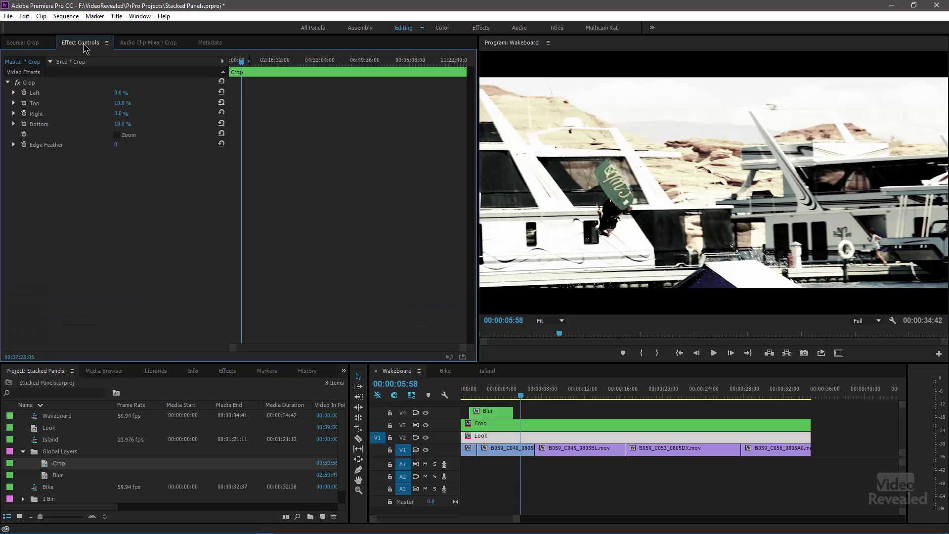
left_click(228, 371)
left_click(38, 381)
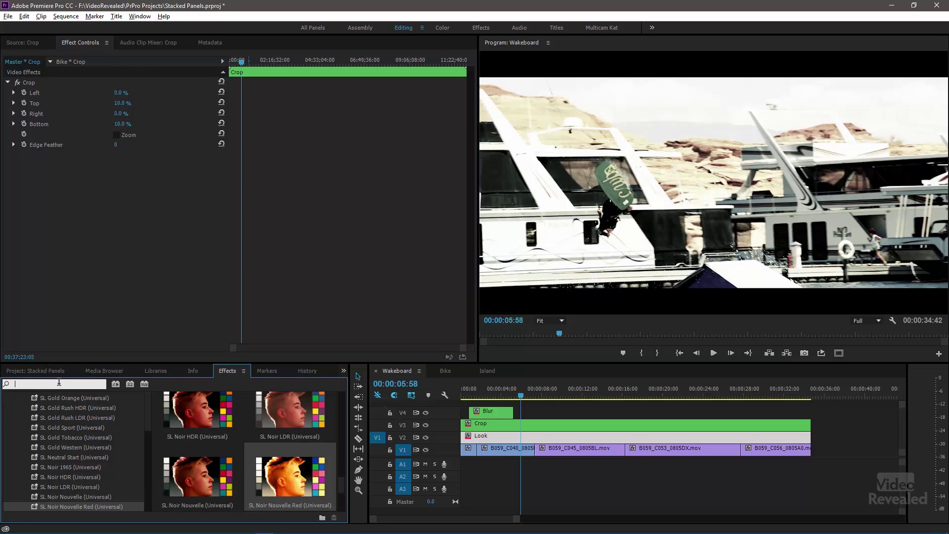
type("crop")
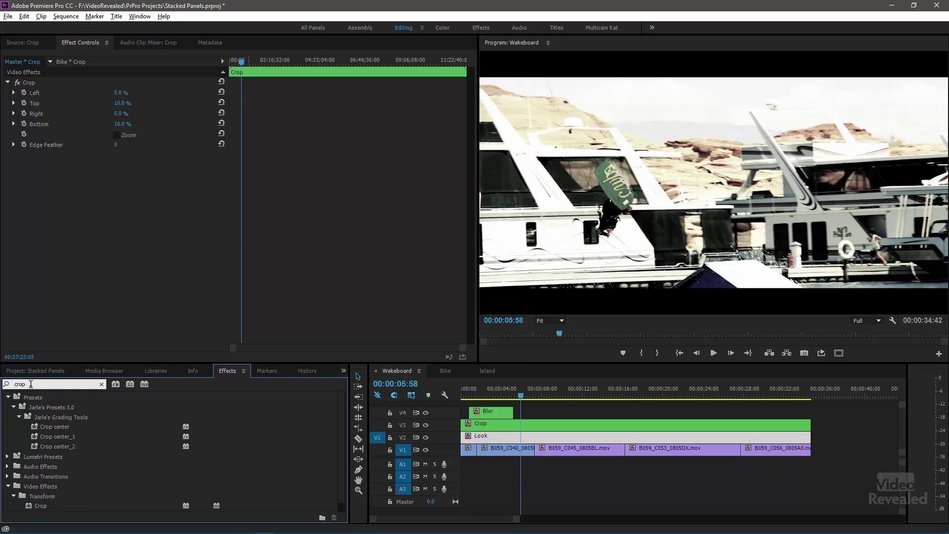
left_click(14, 407)
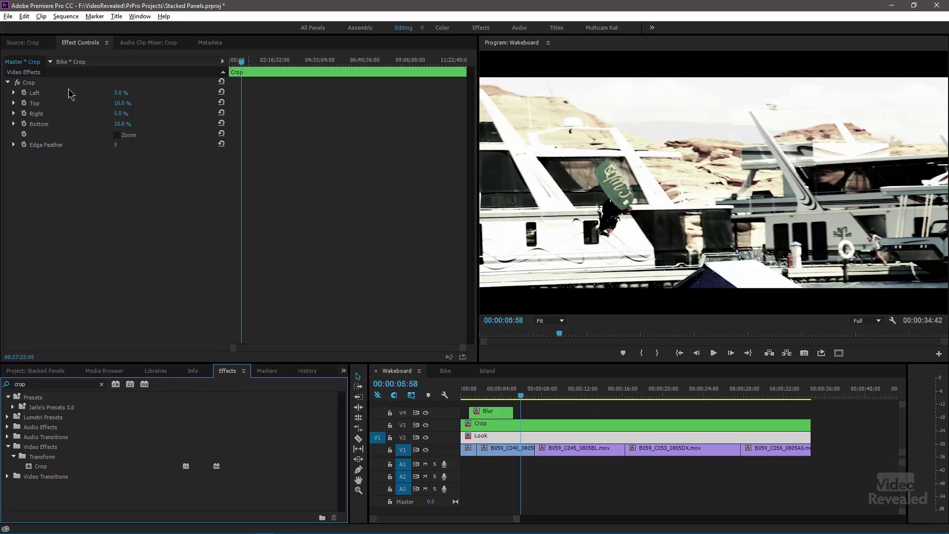
left_click_drag(519, 394, 593, 403)
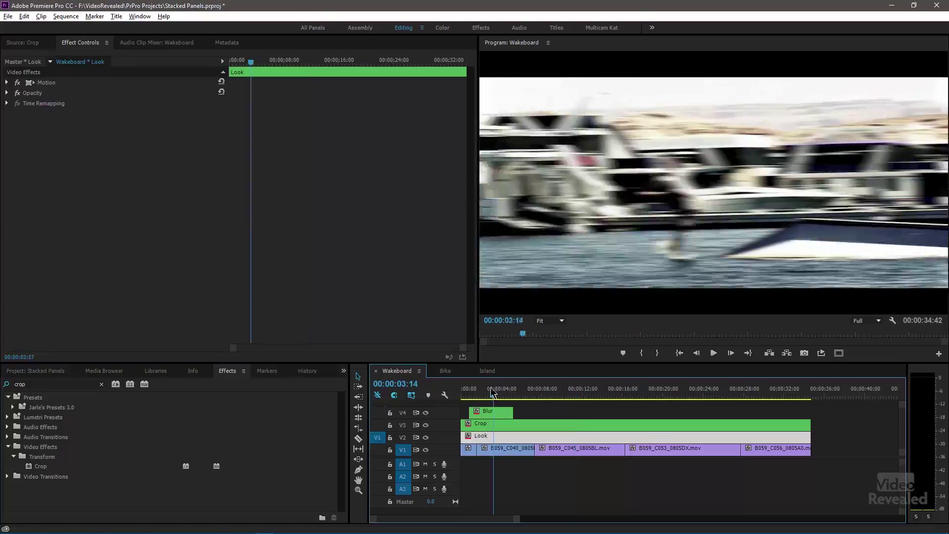
Show the Blur master clip's Fast Blur settings and set Effect Controls to Pin to Clip
left_click_drag(499, 399, 481, 414)
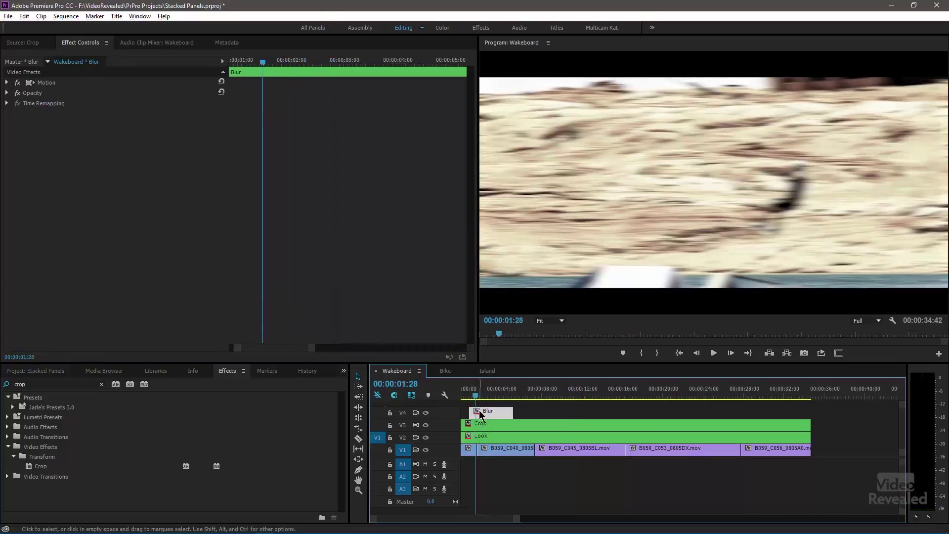
left_click(32, 61)
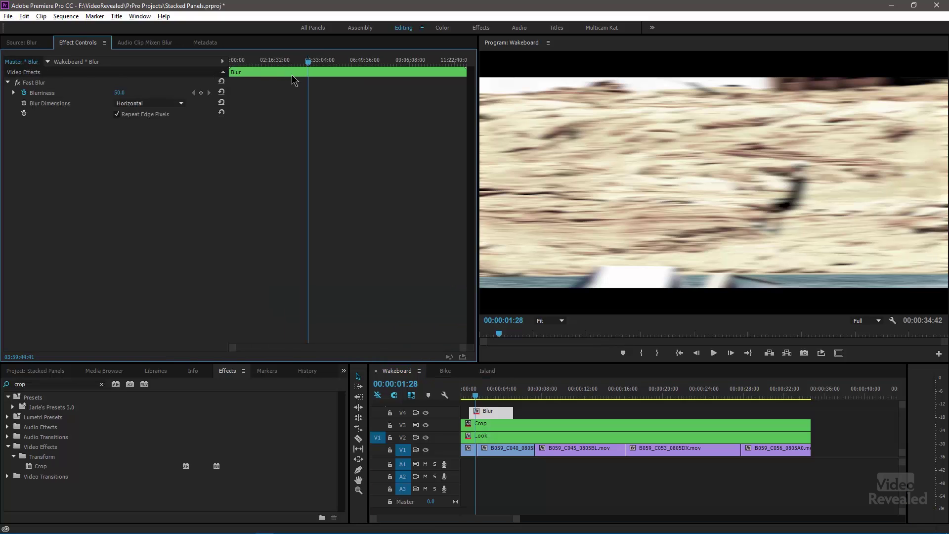
left_click_drag(308, 62, 230, 63)
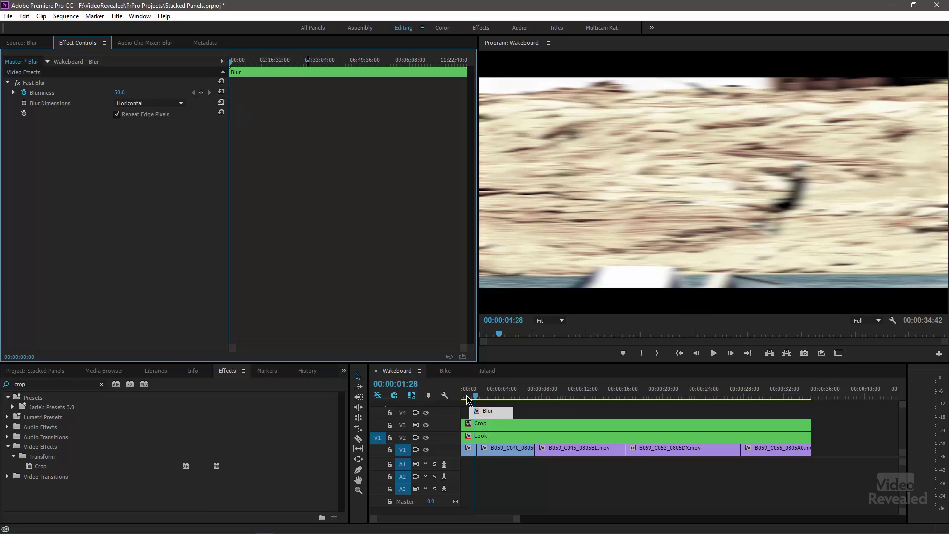
left_click_drag(476, 395, 468, 399)
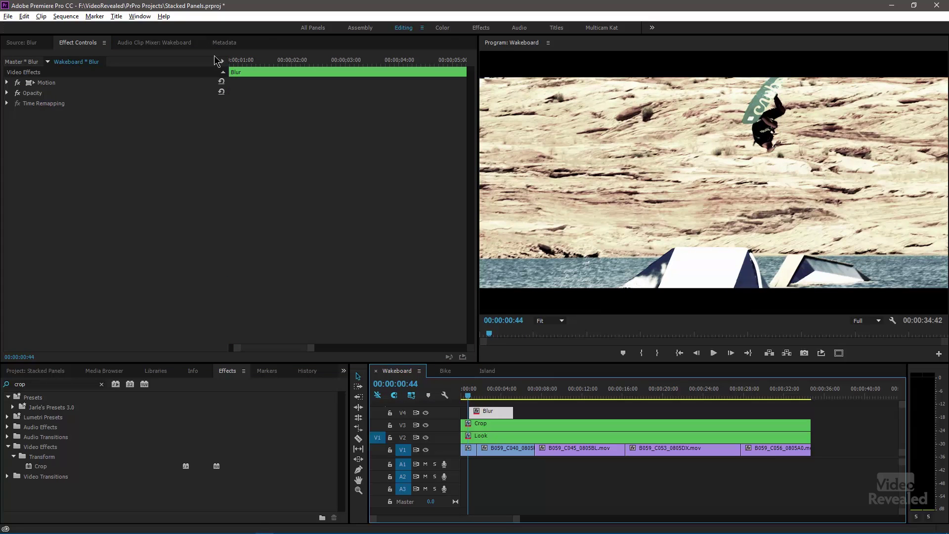
left_click(104, 43)
left_click(181, 207)
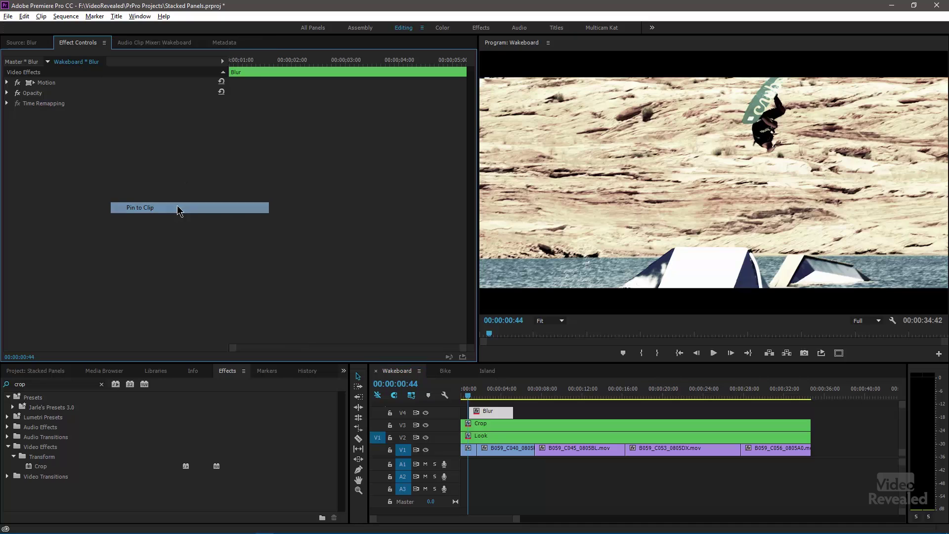
left_click_drag(251, 65, 234, 197)
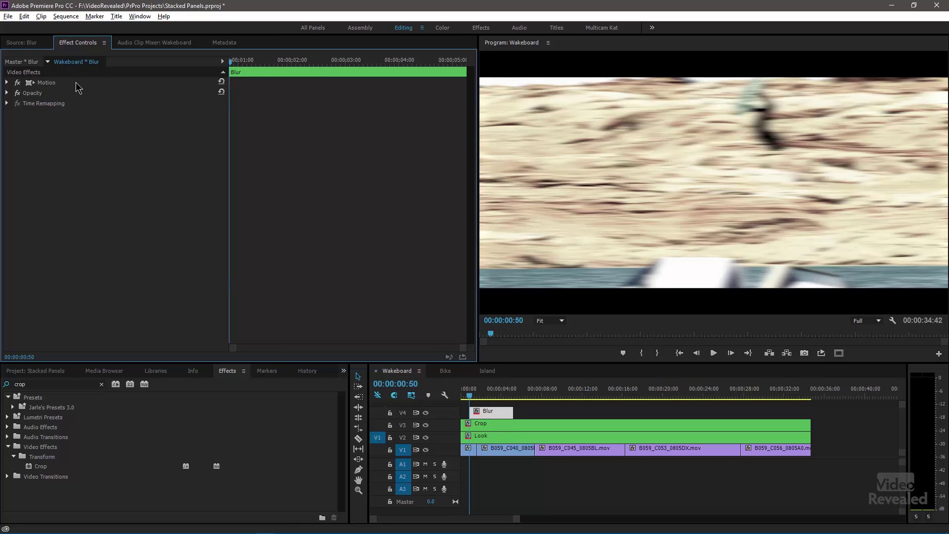
Keyframe Fast Blur's Blurriness to ramp from 50 down to 0
left_click(21, 62)
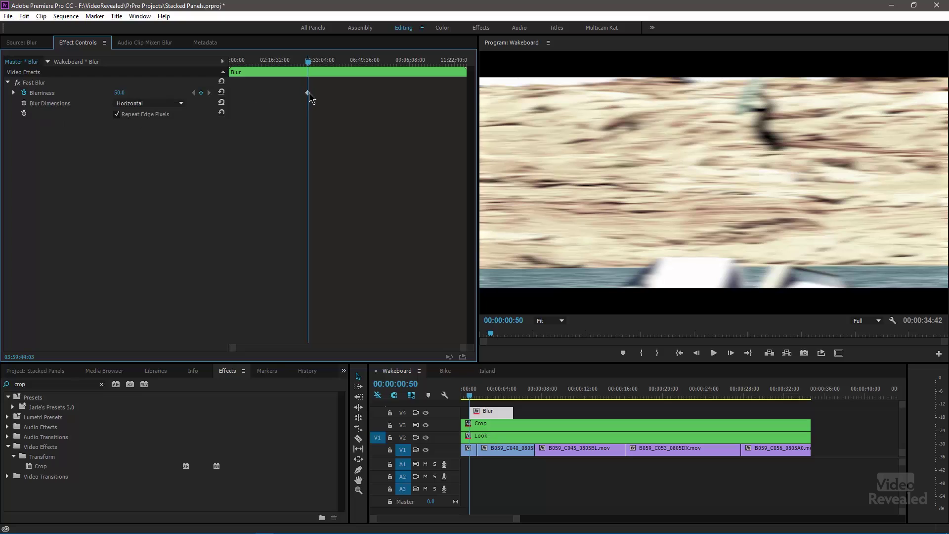
left_click_drag(317, 64, 320, 68)
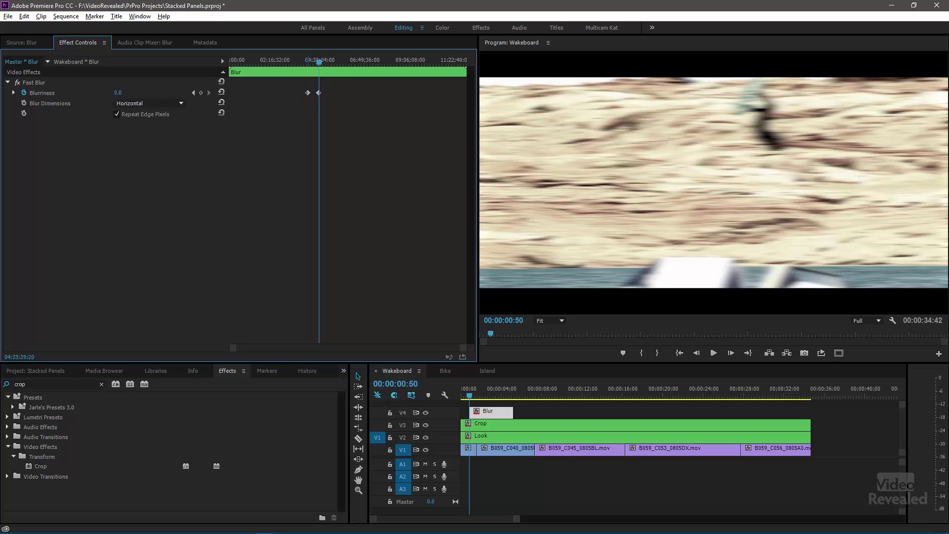
left_click_drag(474, 393, 477, 395)
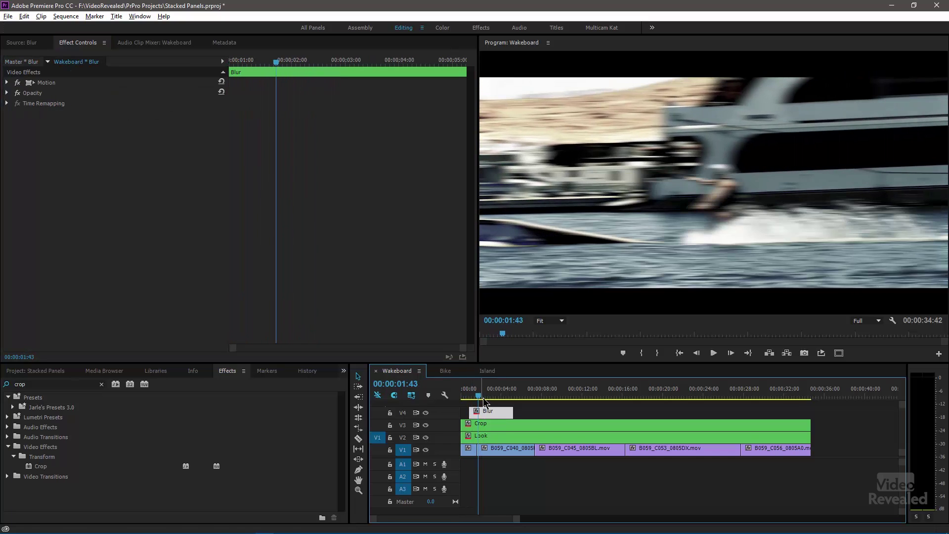
Locate the Blur master clip's Fast Blur Blurriness keyframes and preview the blur in the sequence
left_click(31, 63)
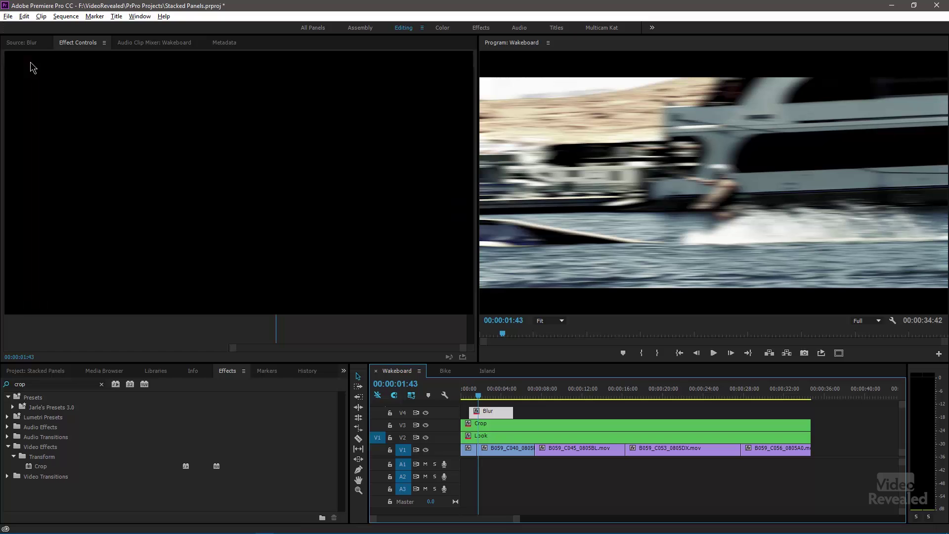
left_click_drag(321, 61, 326, 61)
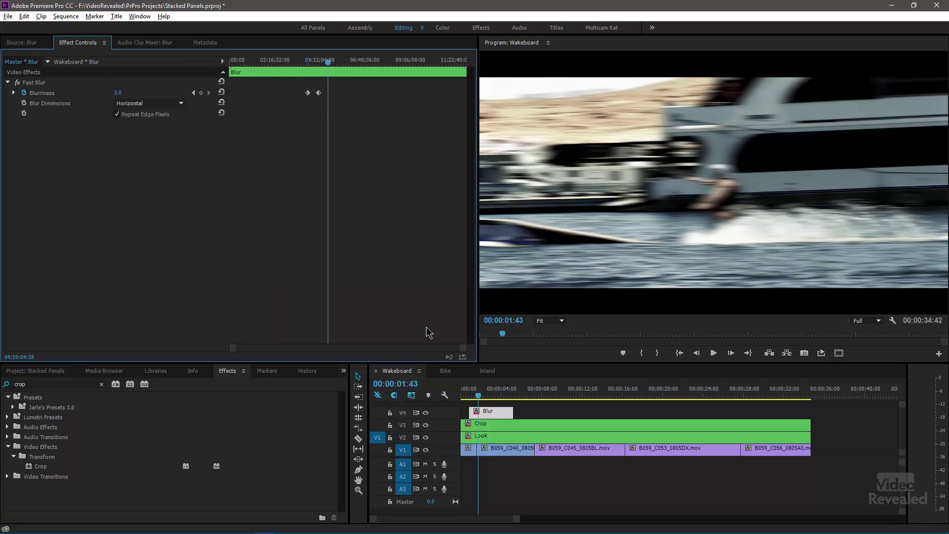
left_click(319, 93)
double_click(496, 411)
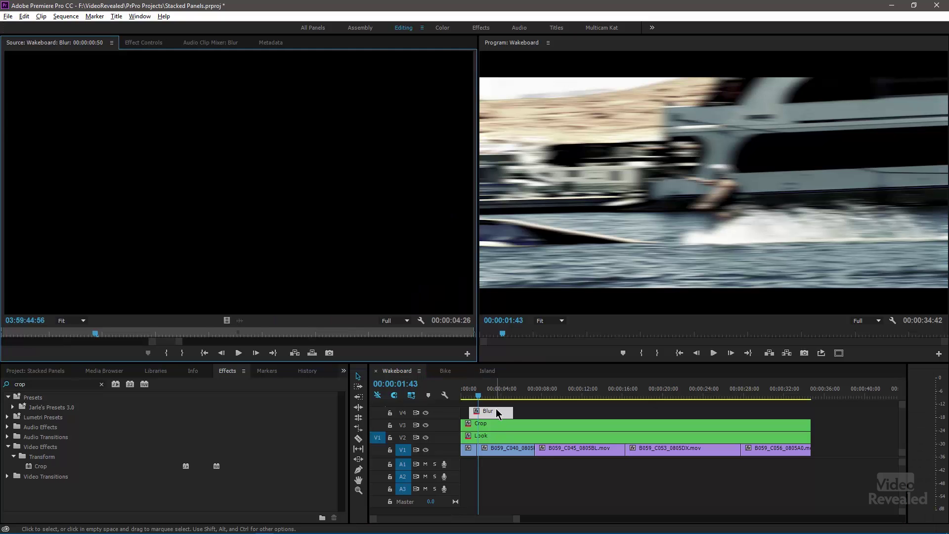
left_click(151, 43)
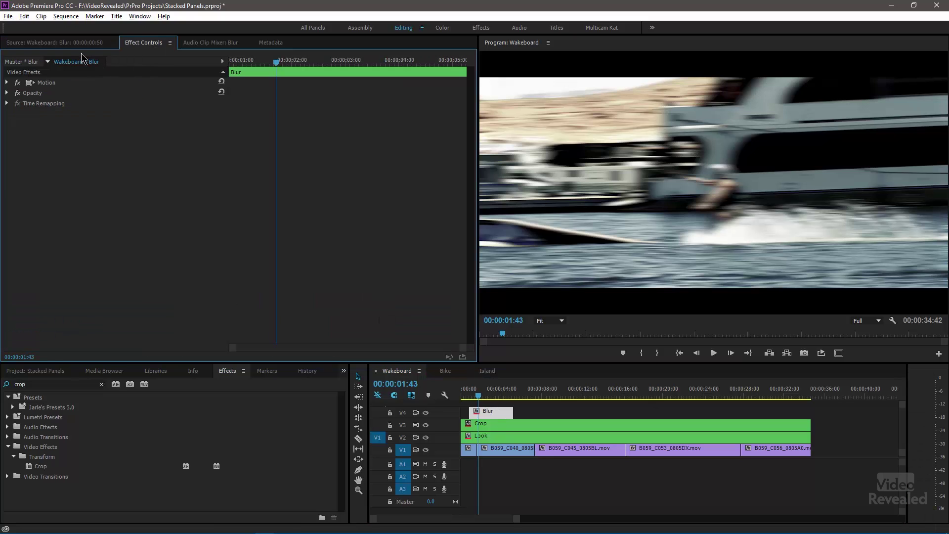
left_click(33, 62)
left_click_drag(322, 62, 332, 63)
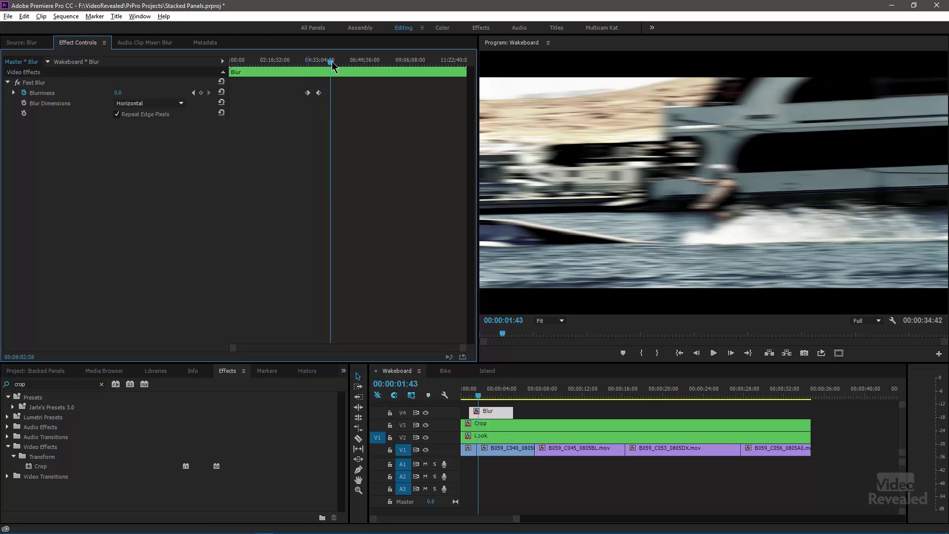
mouse_move(492, 396)
left_mouse_down()
mouse_move(500, 396)
mouse_move(479, 403)
left_mouse_up()
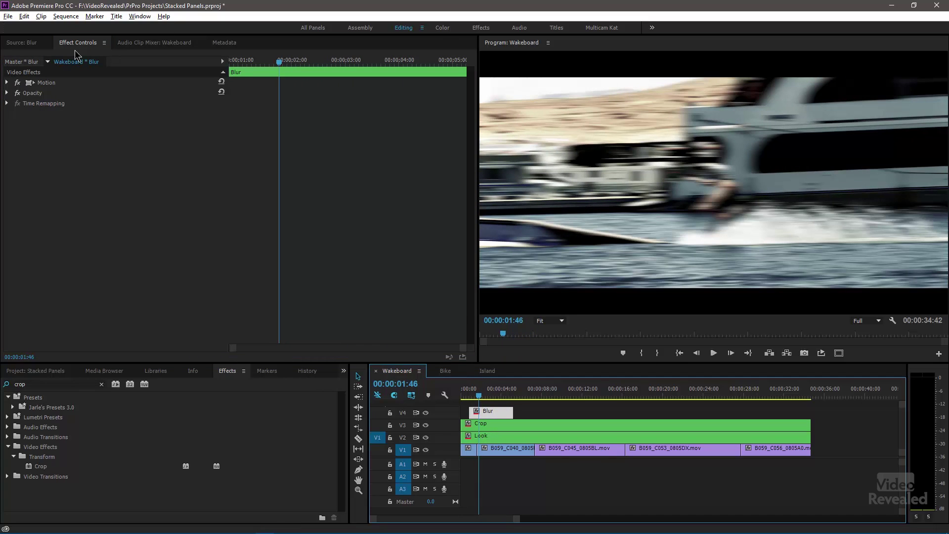
left_click(33, 62)
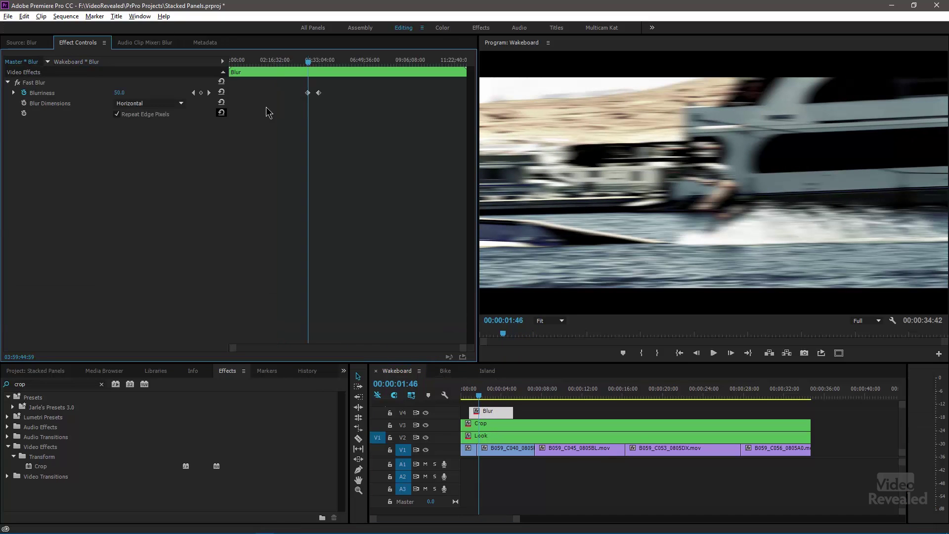
Delete both Blurriness keyframes from the Blur master clip so the blur stays constant
left_click(307, 93)
key("Delete")
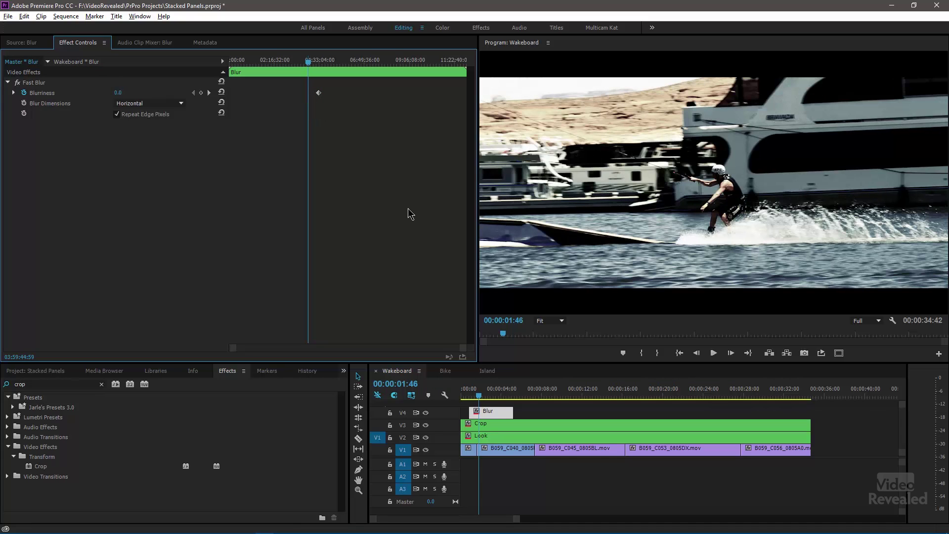
left_click(318, 93)
key("Delete")
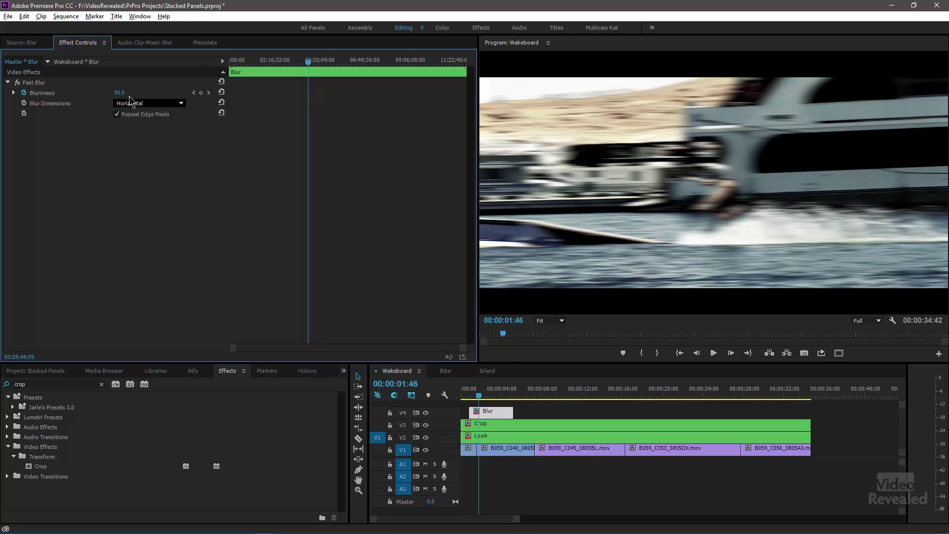
left_click(253, 64)
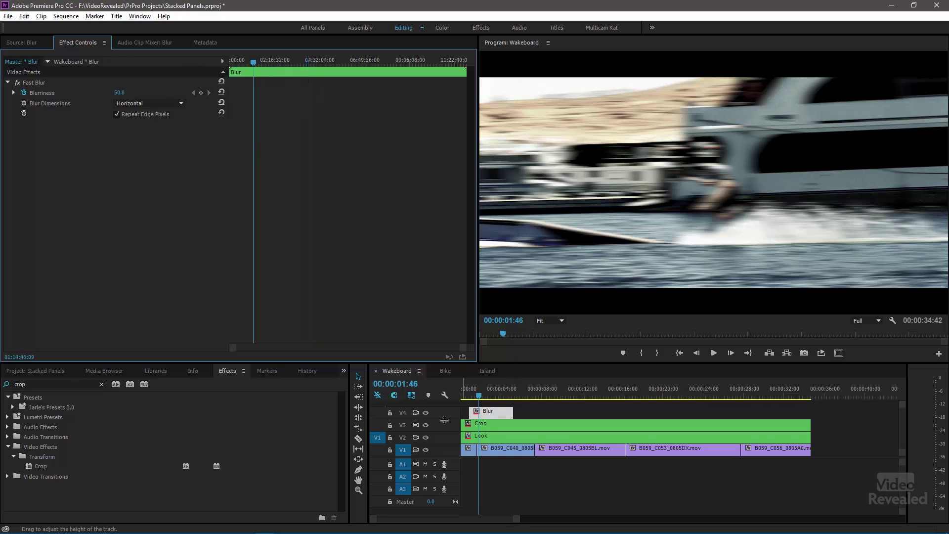
Enlarge track V4 and zoom the timeline in around the Blur clip
left_click_drag(445, 424, 447, 417)
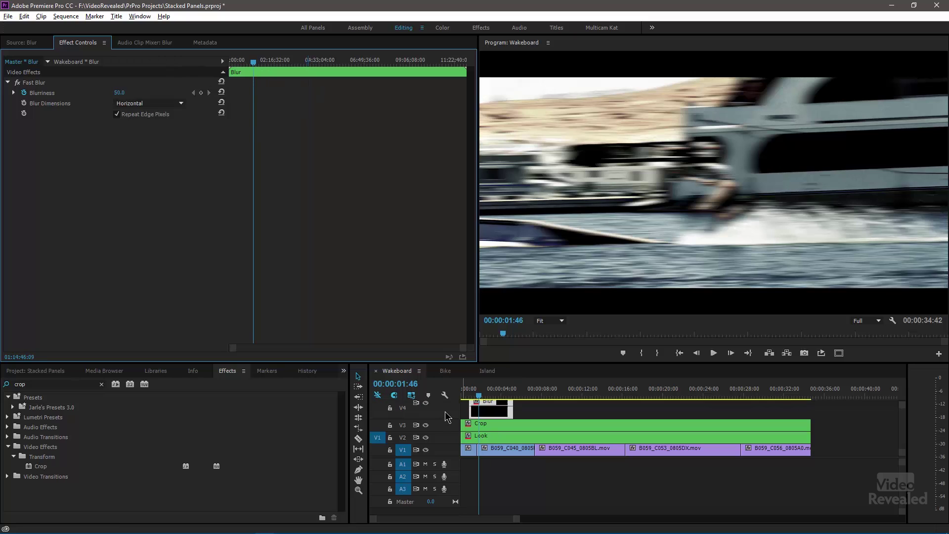
left_click(449, 457)
scroll(489, 420, "up", 2)
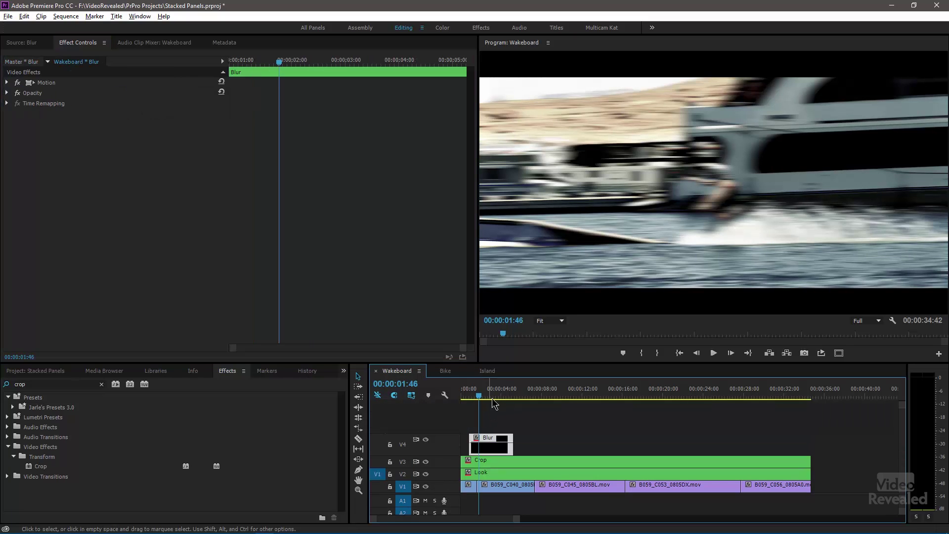
key("equal")
key("equal")
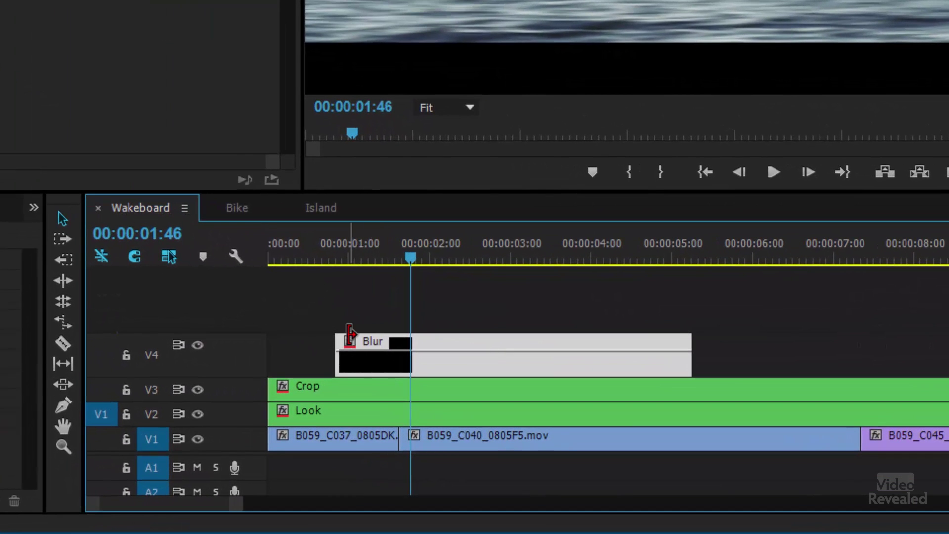
Add Opacity keyframes to the Blur clip, lowering the second from 100 to fade out near 2 seconds
left_click(349, 341)
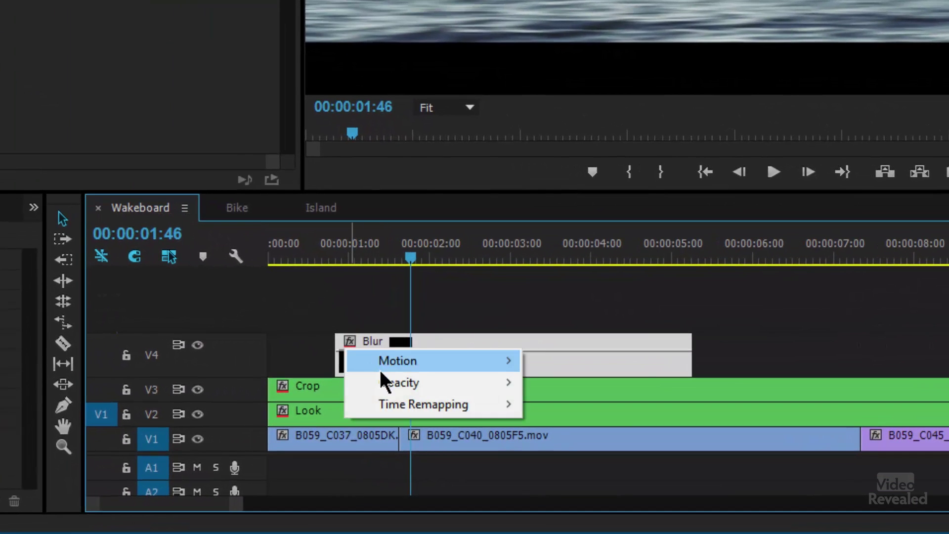
mouse_move(391, 383)
left_click(569, 383)
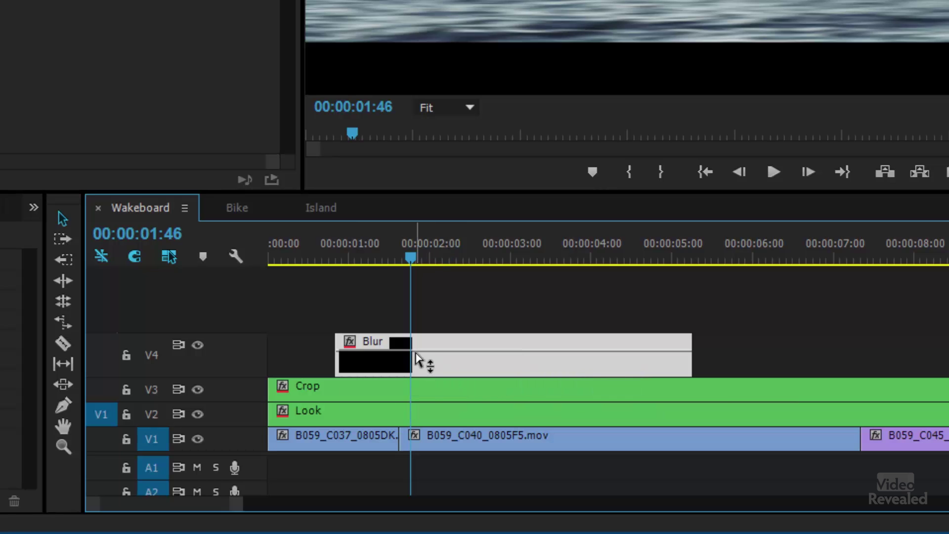
left_click(450, 351, "ctrl")
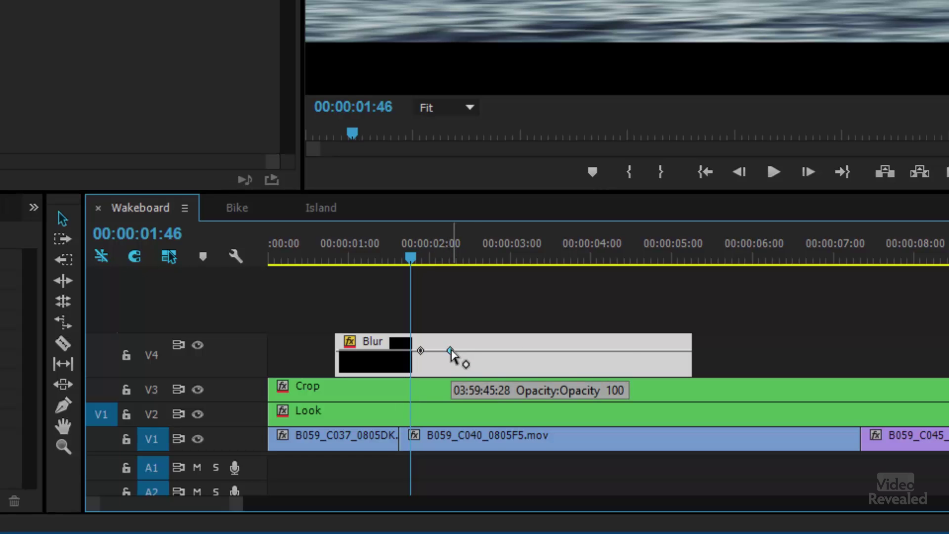
left_click_drag(451, 351, 450, 370)
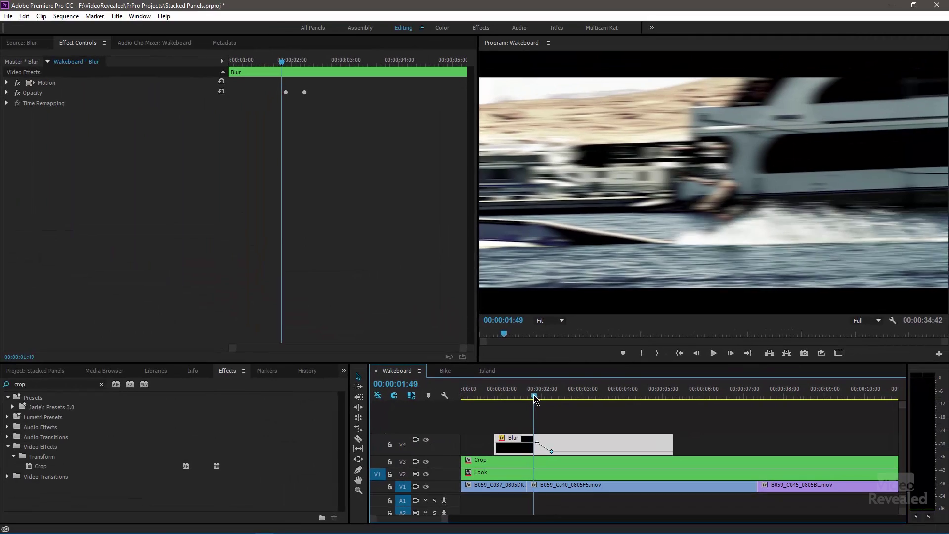